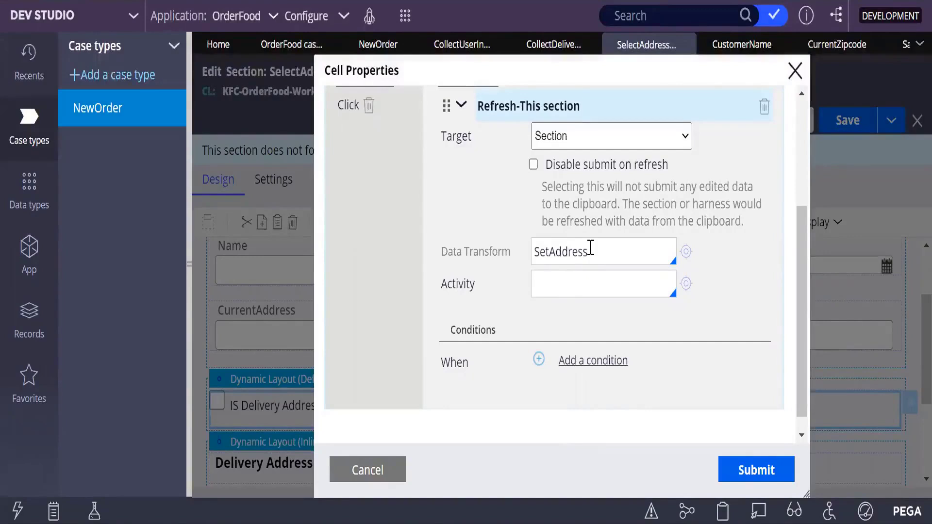
Step: Review the delivery address checkbox's refresh action and open its SetAddress data transform
drag(591, 250, 536, 250)
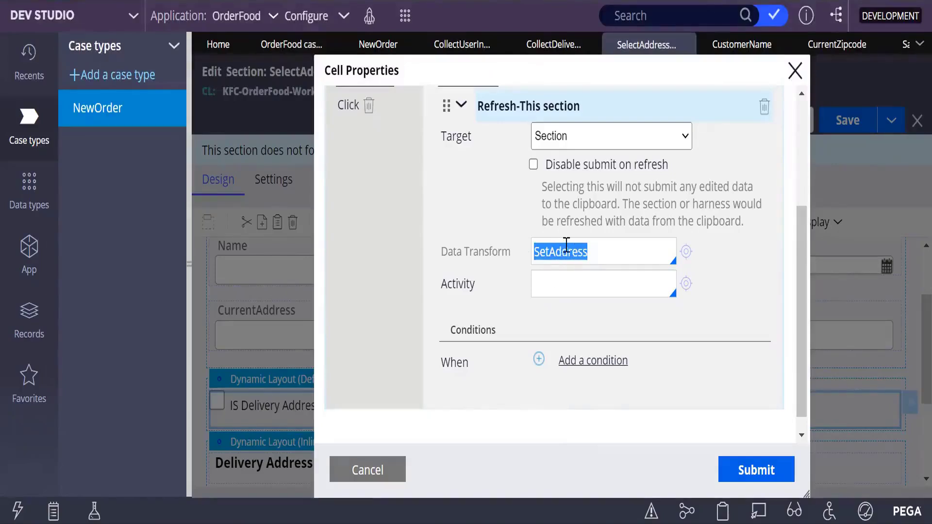
click(591, 250)
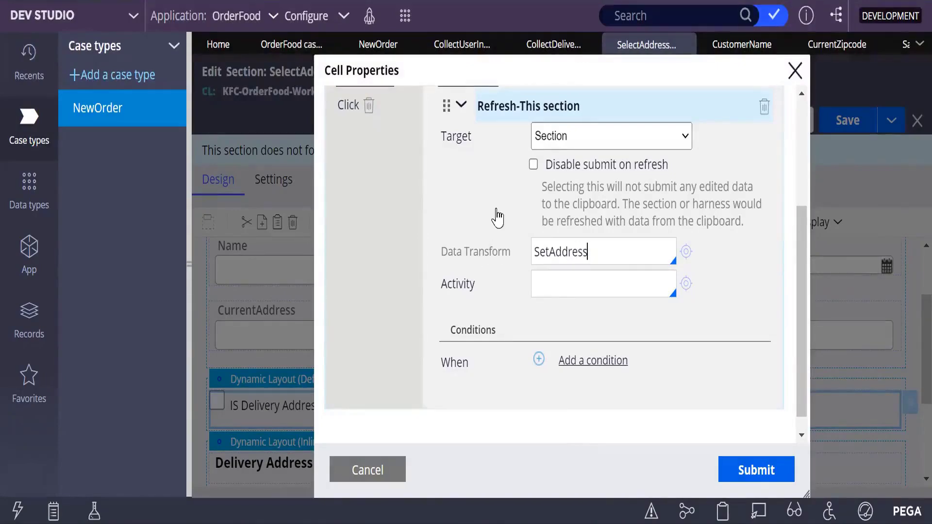
scroll(456, 308, up, 4)
scroll(457, 312, down, 3)
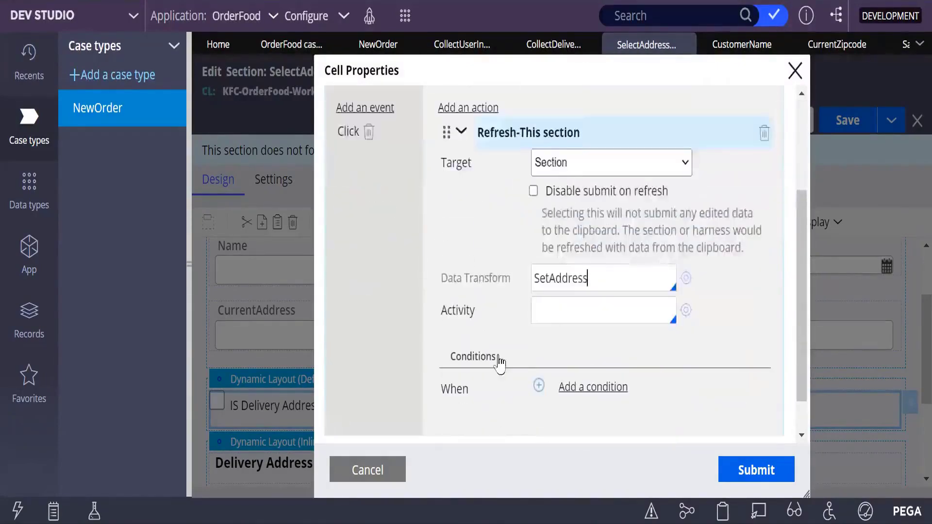
scroll(690, 275, up, 1)
click(686, 284)
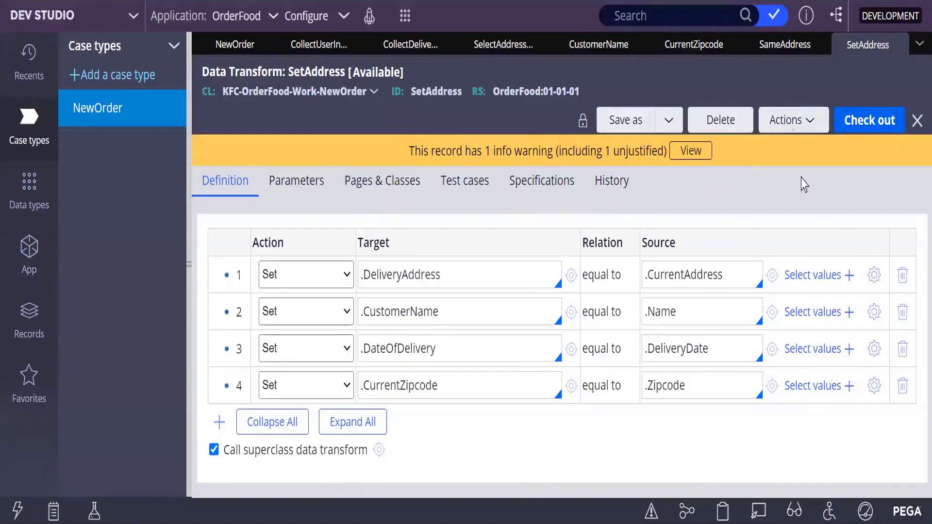
Step: Look over the SameAddress and CurrentZipcode property rules alongside the SetAddress data transform
click(776, 52)
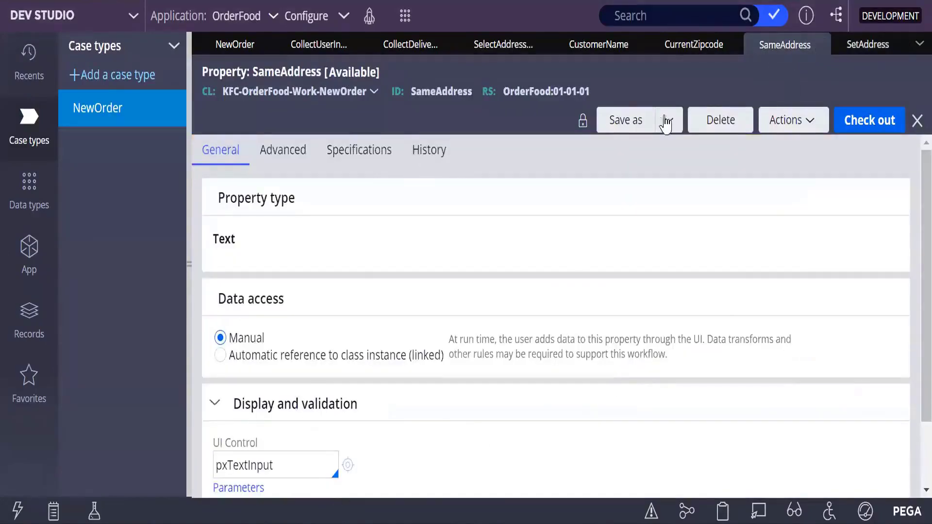
click(873, 50)
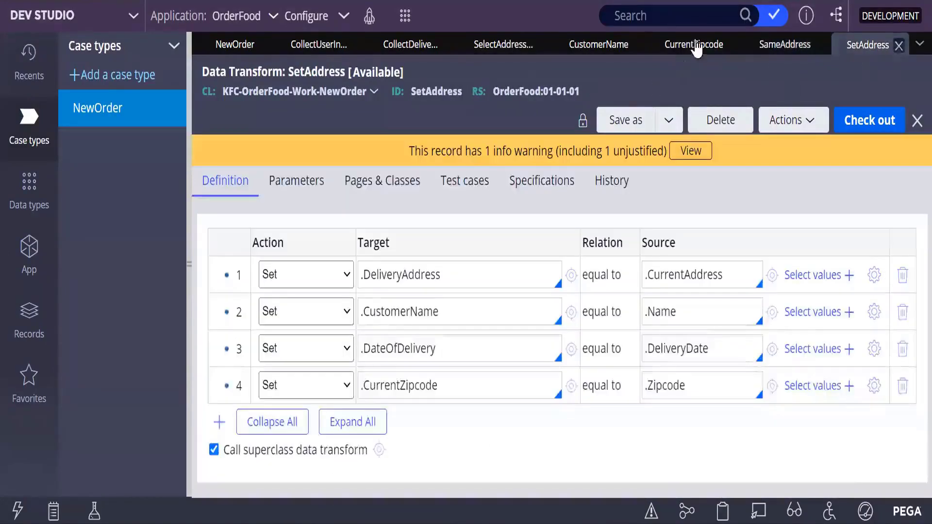
click(689, 44)
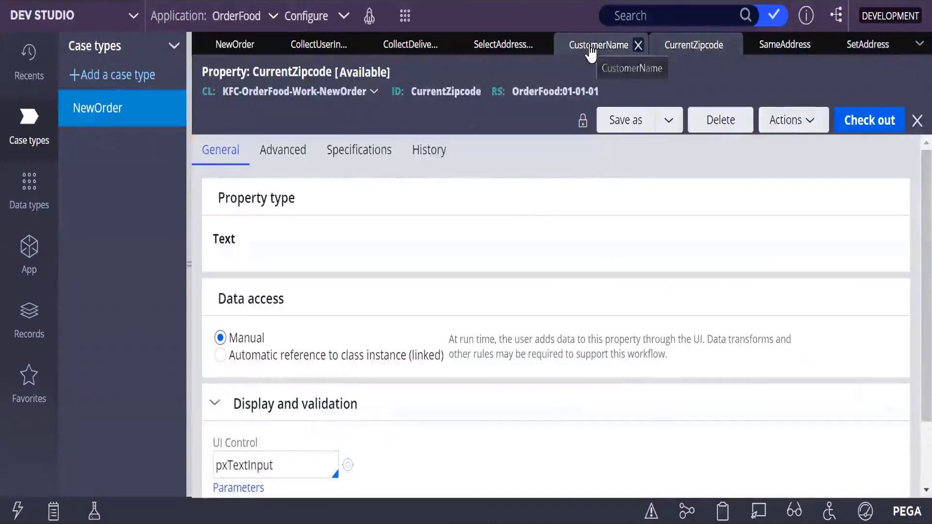
Step: Return to the SelectAddressInfo section, apply the checkbox's cell properties and save the section
click(493, 49)
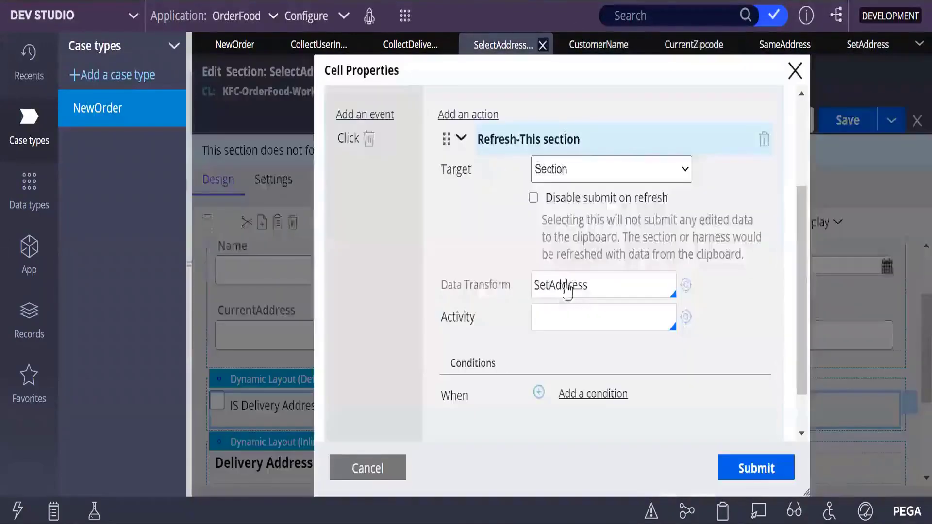
click(739, 473)
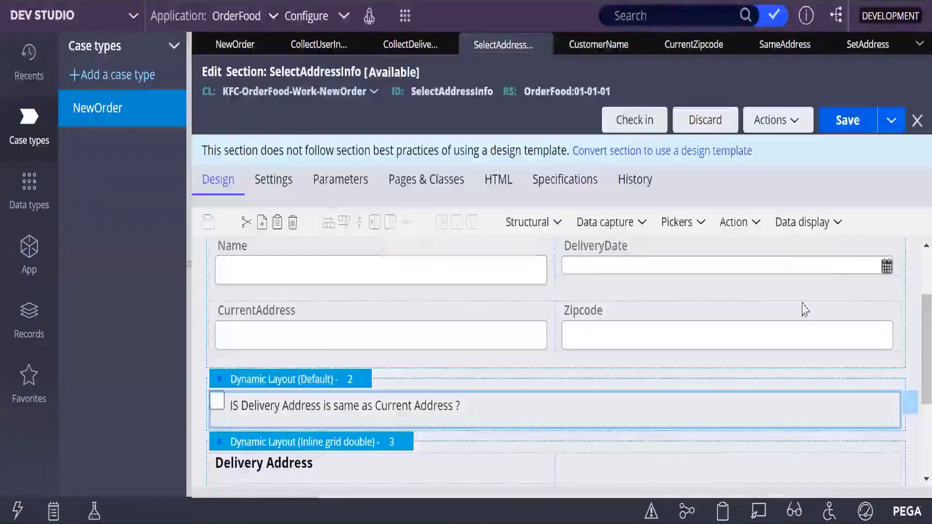
click(851, 120)
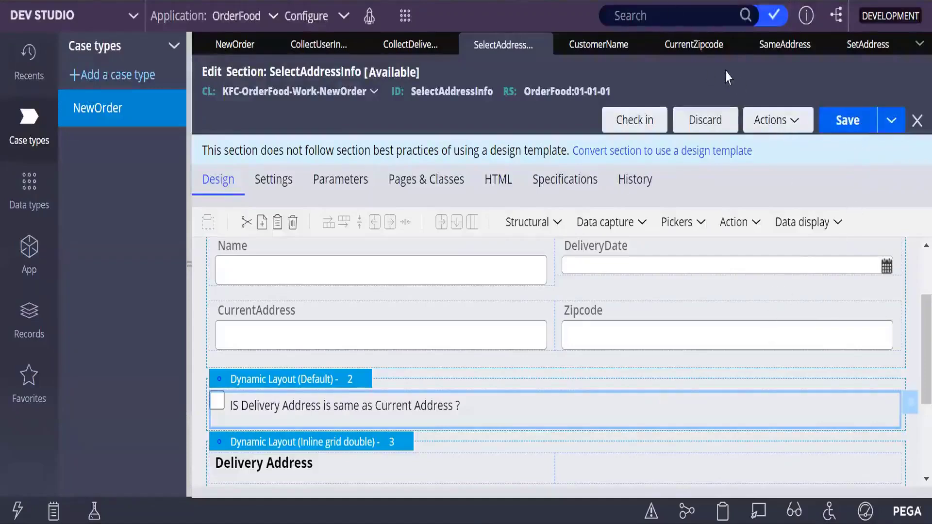
Step: Close the CurrentZipcode and CustomerName property records and save the SelectAddressInfo section again
mouse_move(730, 45)
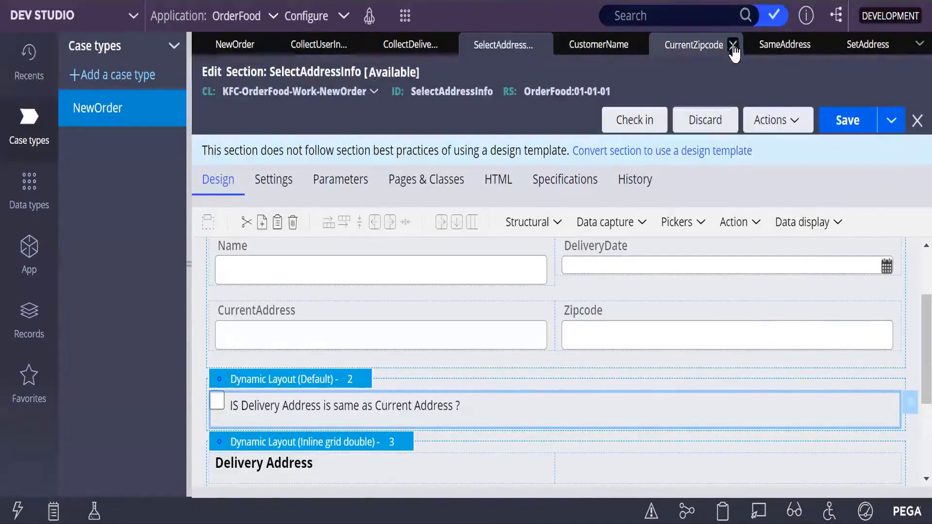
click(733, 44)
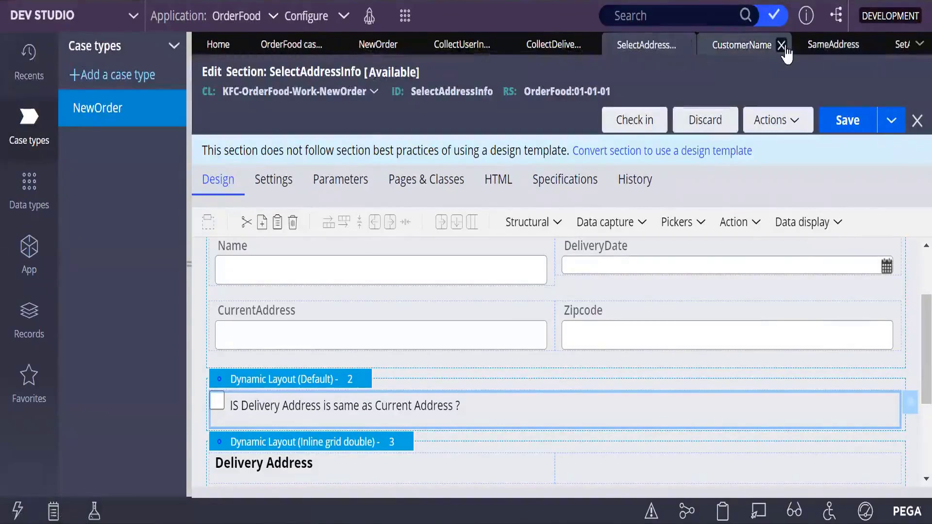
click(782, 45)
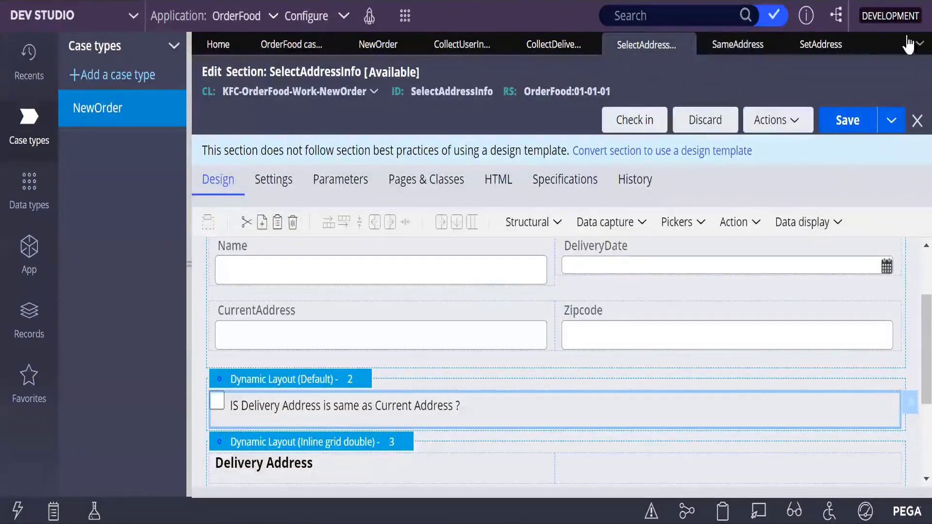
click(848, 120)
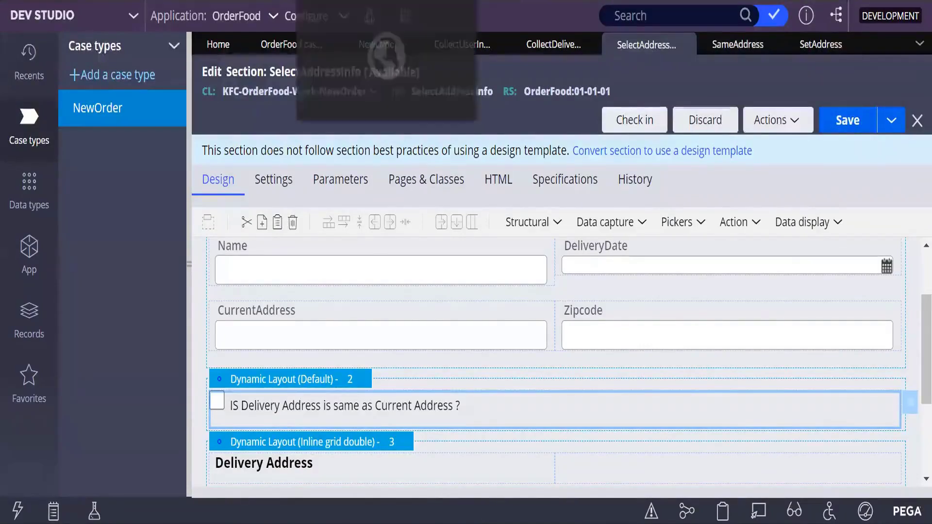
Step: Switch to the user portal, create a NewOrder case discarding the unsaved changes, and open its CollectDeliveryInfo assignment
click(350, 1)
click(29, 131)
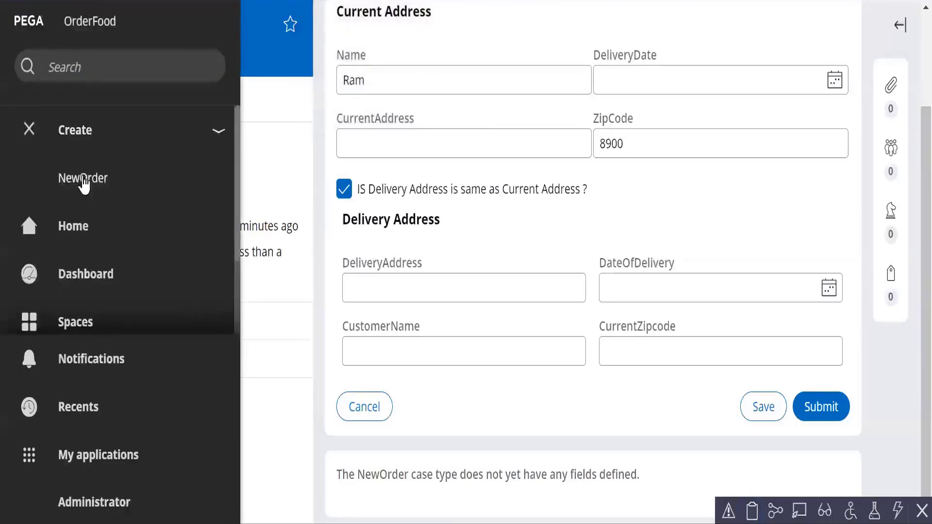
click(68, 178)
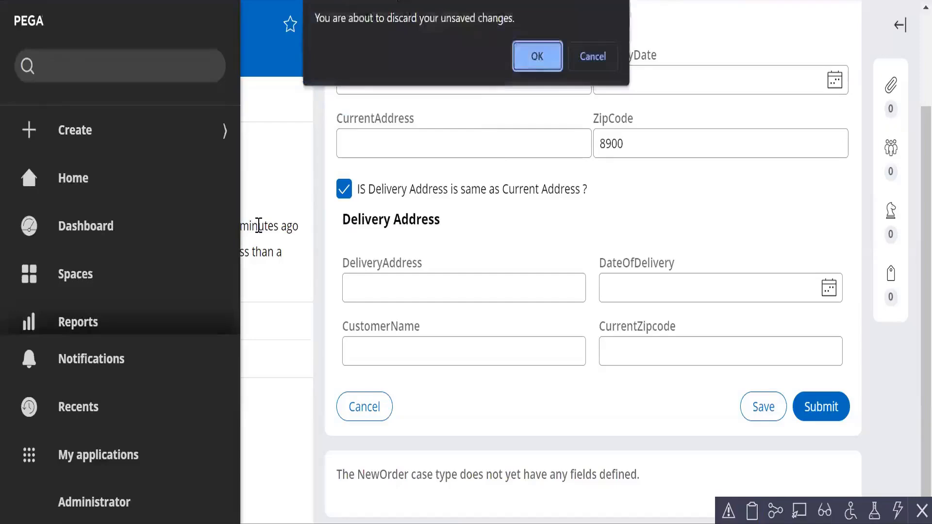
click(536, 53)
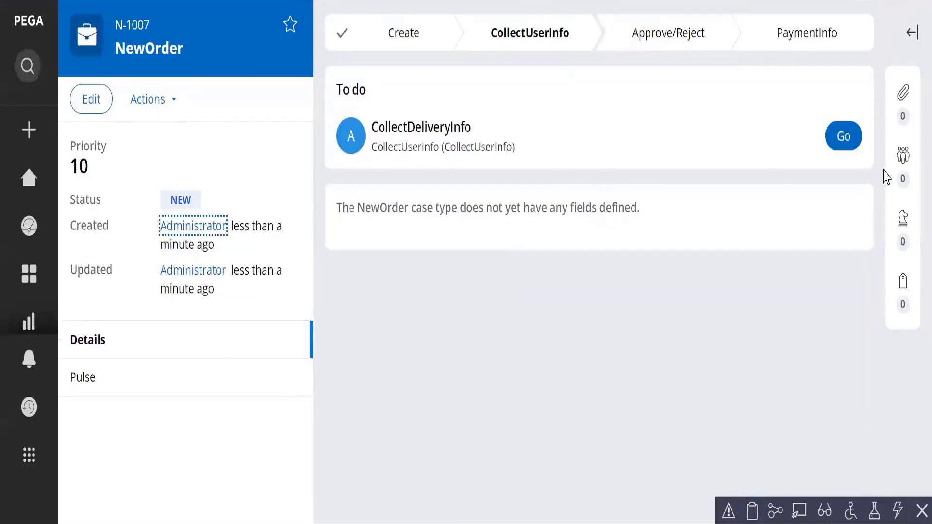
click(832, 150)
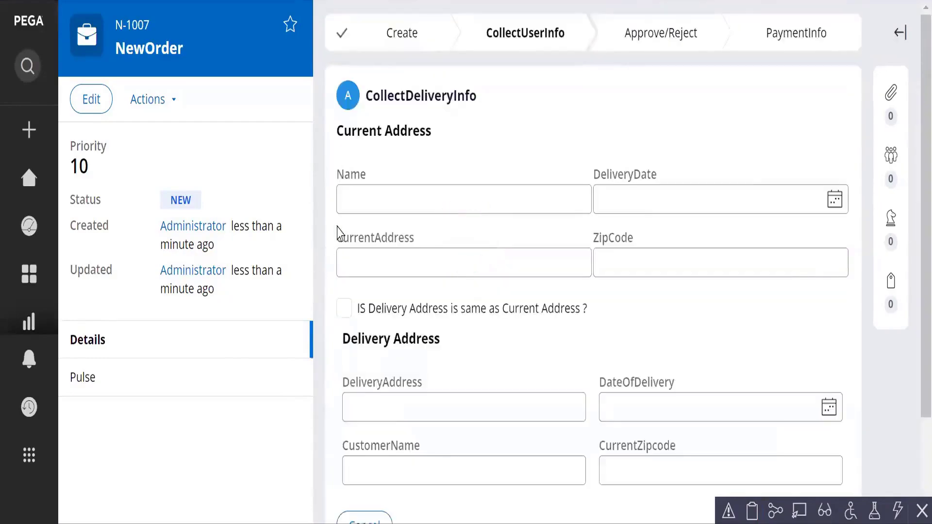
Step: Enter the customer's name in the Current Address section without using the autofill suggestions
click(370, 194)
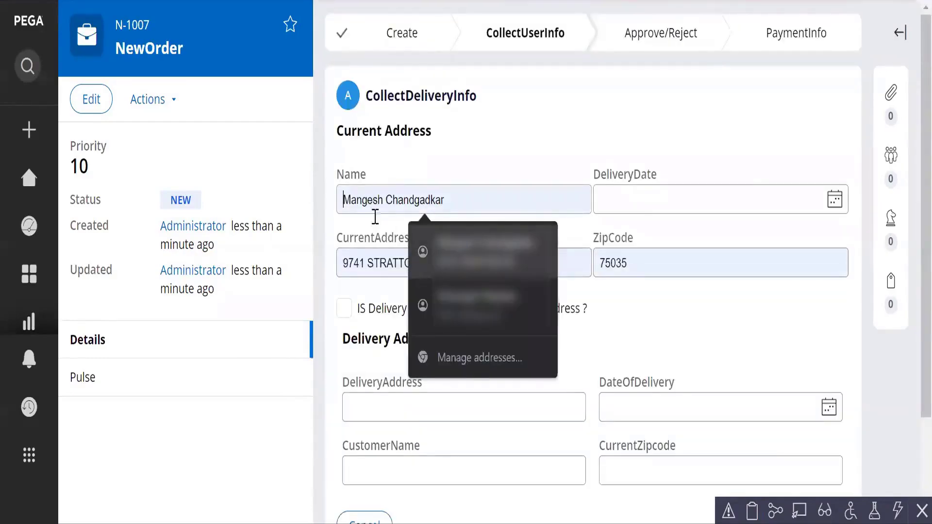
click(478, 163)
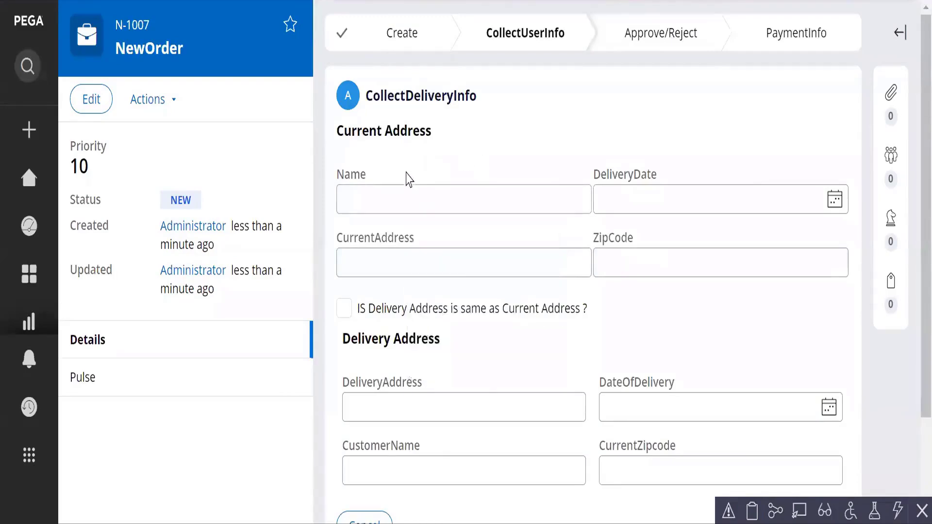
click(396, 195)
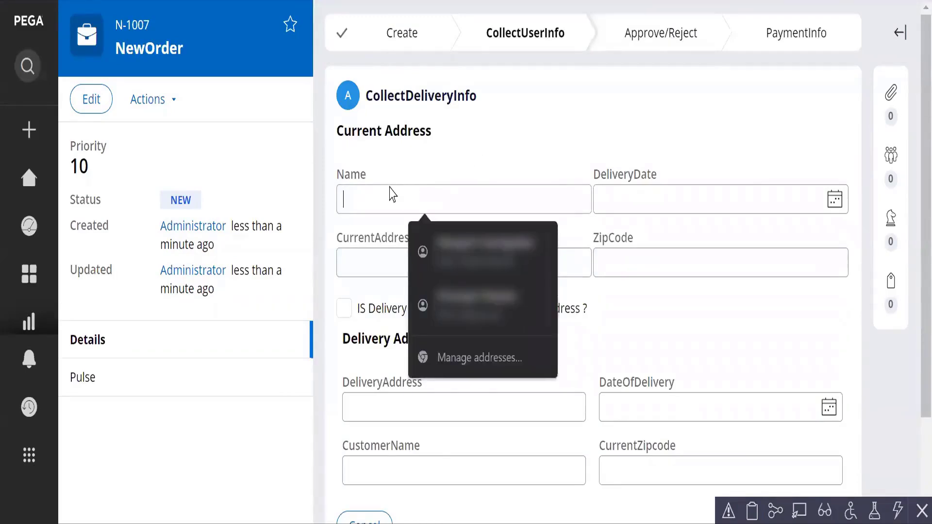
text(Ram)
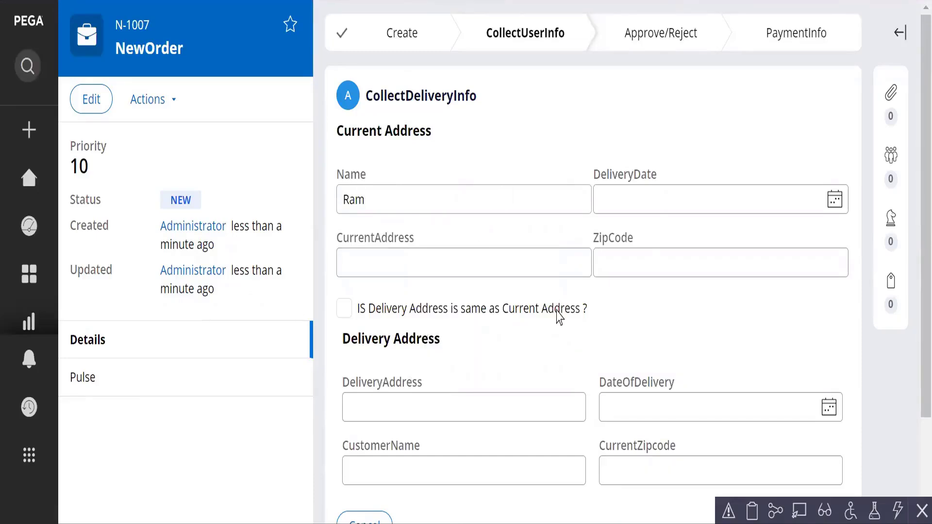
Step: Save the CollectDeliveryInfo form and mark the delivery address as the same as the current address
scroll(560, 319, down, 3)
click(766, 407)
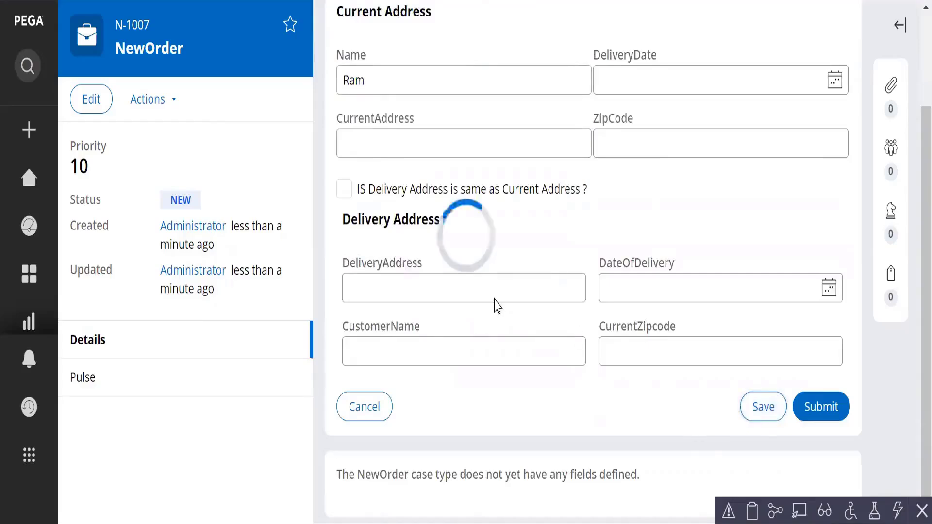
click(345, 192)
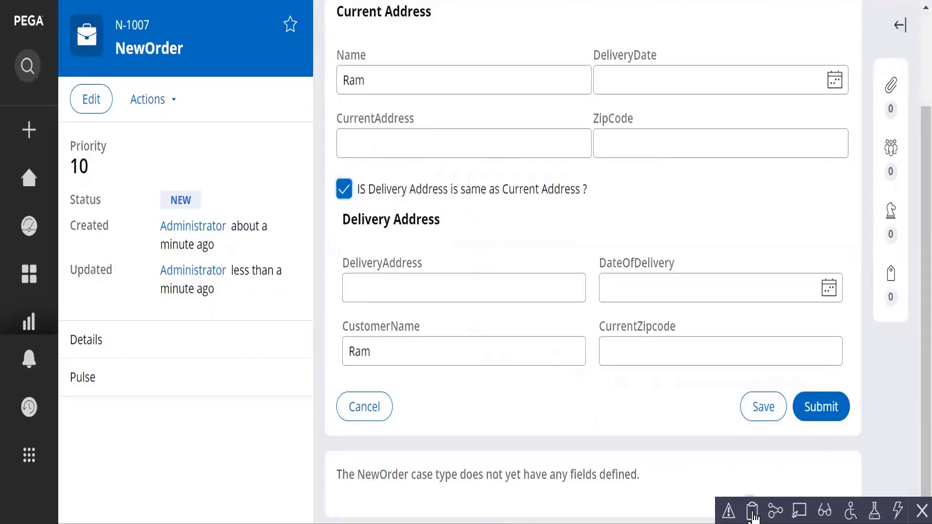
Step: Open the case's clipboard, locate pyWorkPage among the user pages, and close the clipboard
click(752, 511)
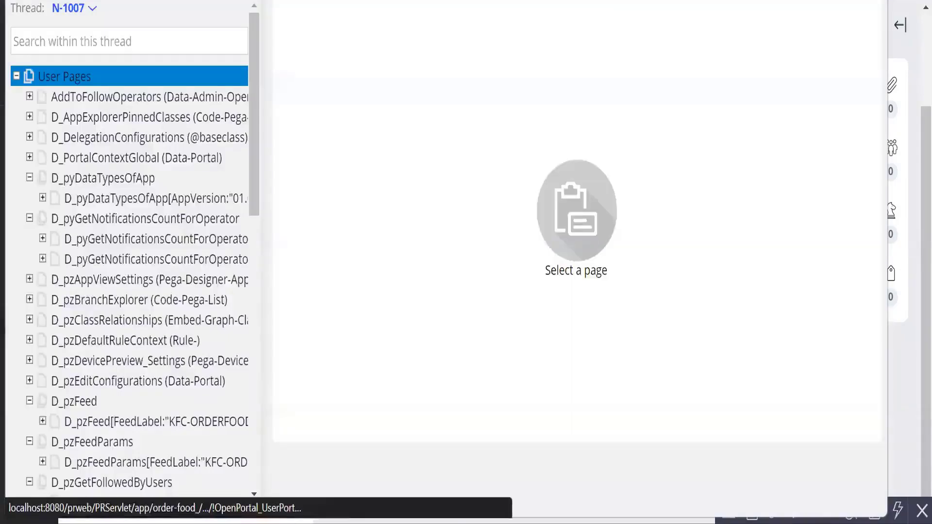
click(871, 1)
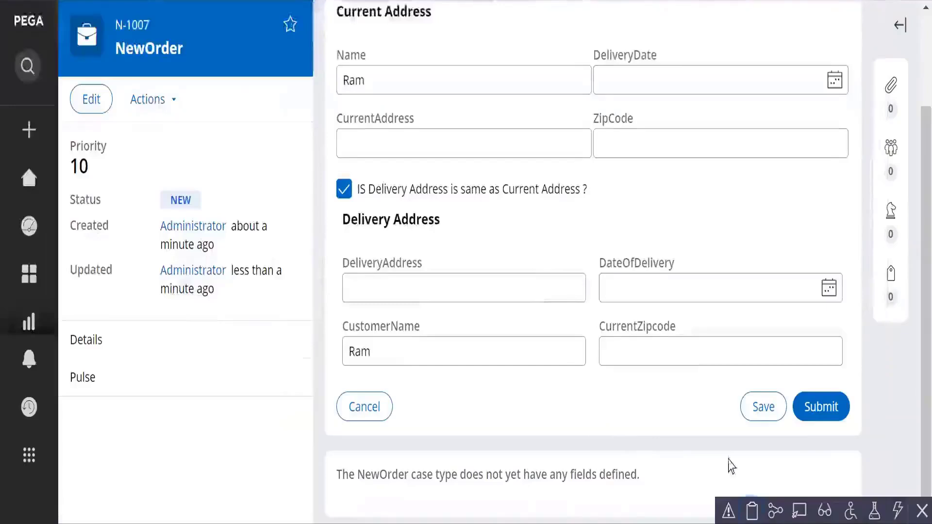
click(753, 512)
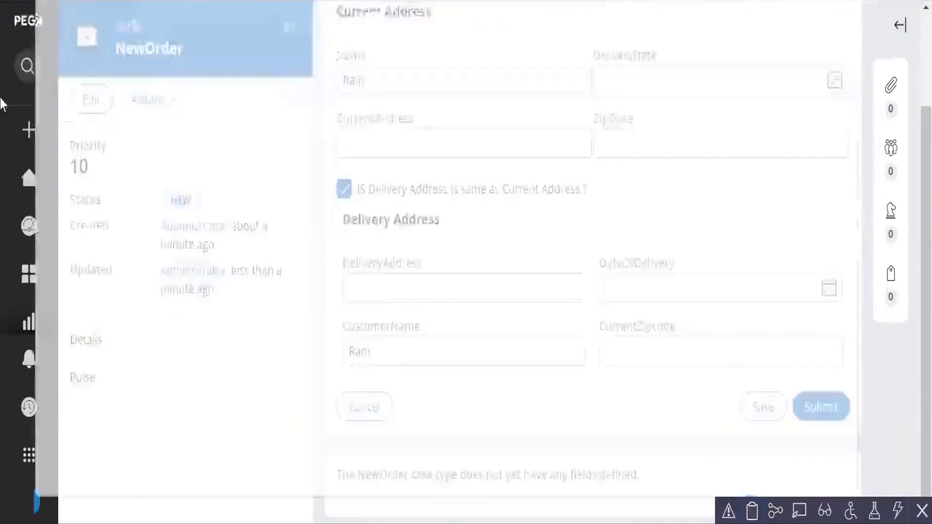
scroll(239, 260, down, 3)
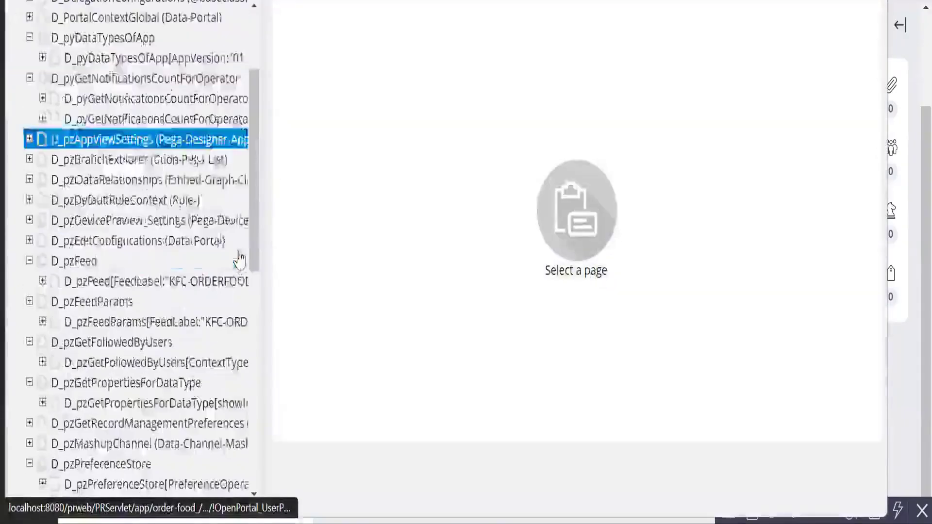
scroll(239, 260, down, 10)
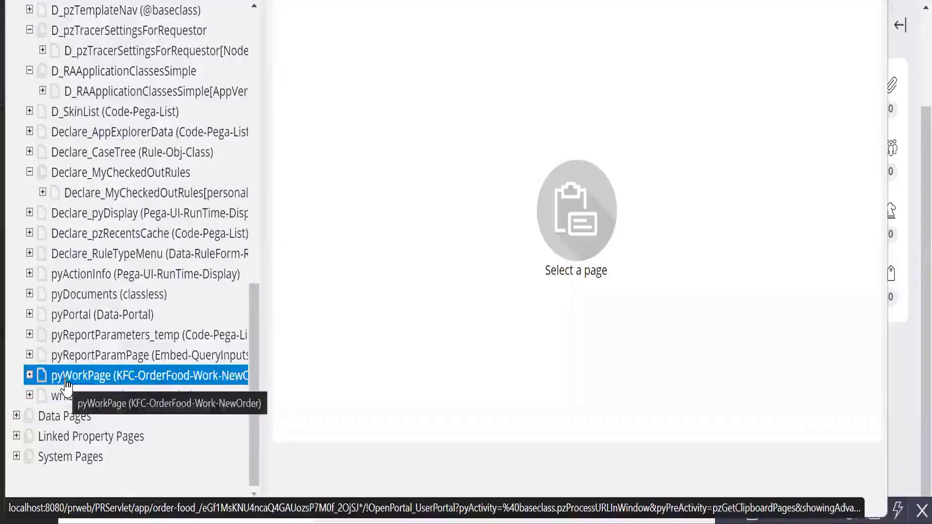
click(876, 1)
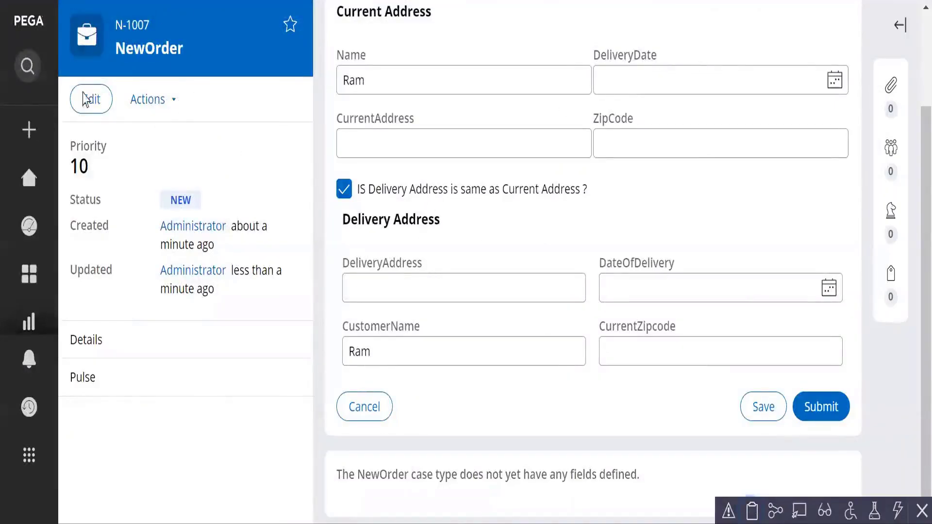
Step: Create another NewOrder case and fill in the customer's name in its CollectDeliveryInfo assignment
click(29, 127)
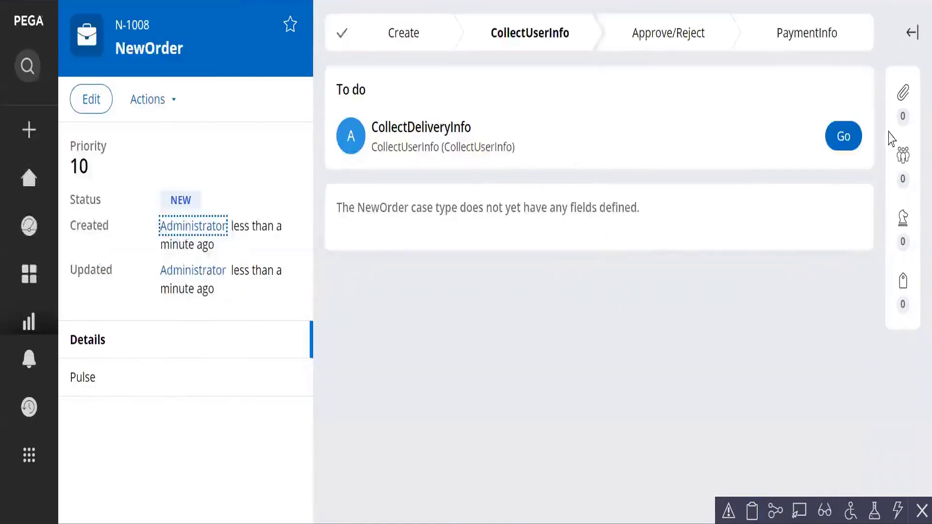
click(837, 145)
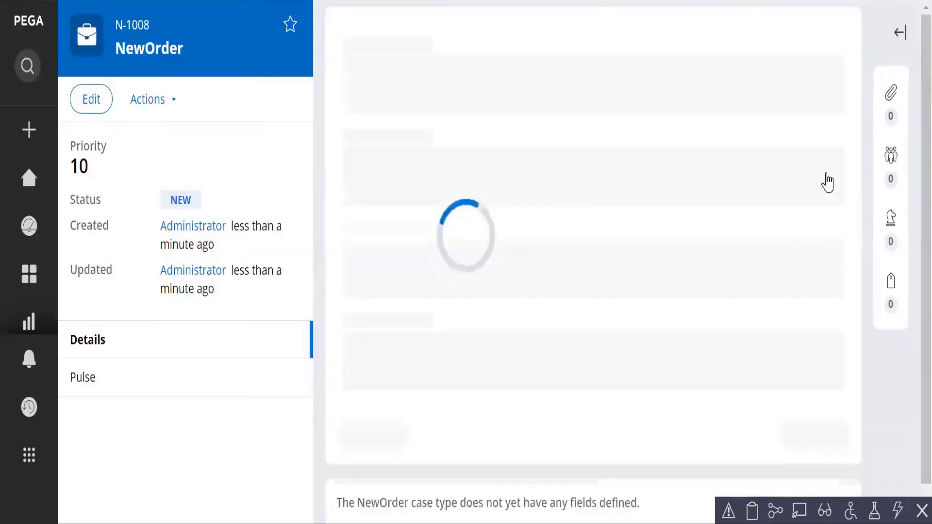
click(366, 200)
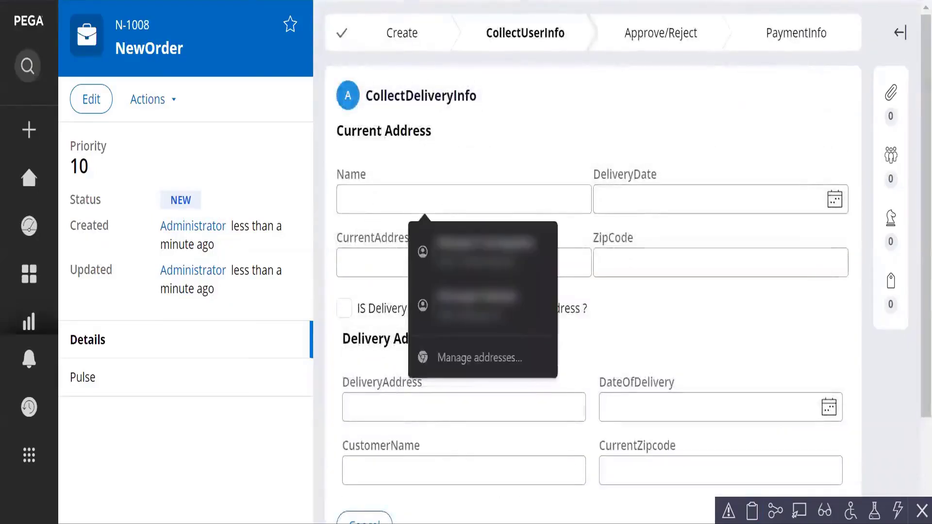
text(Ram)
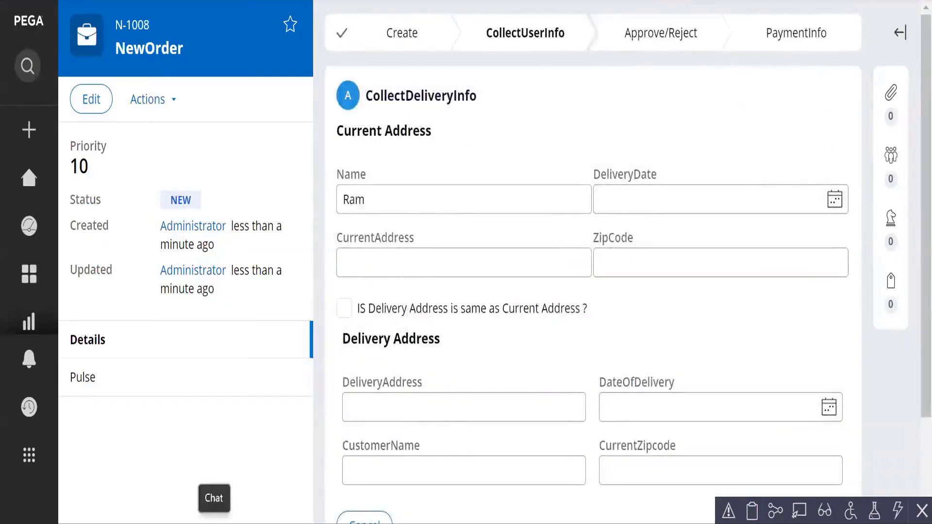
scroll(439, 370, down, 3)
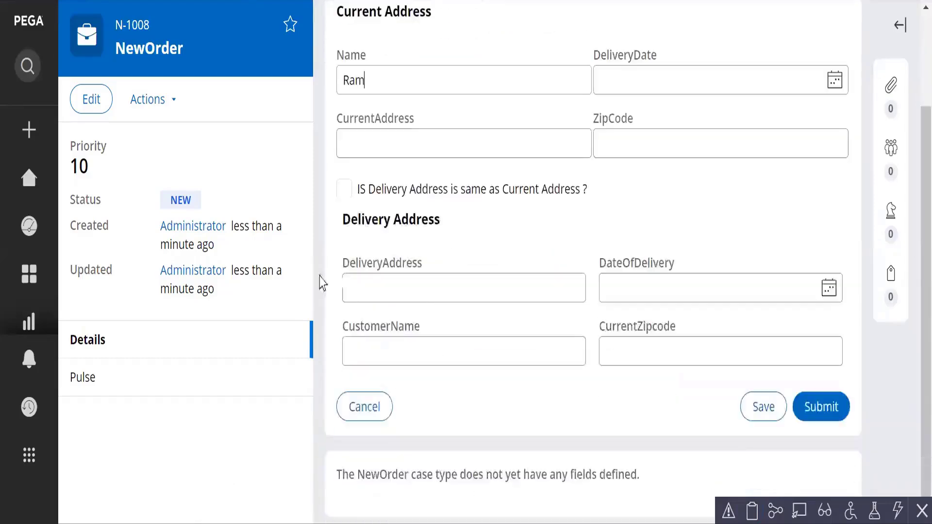
Step: Mark the delivery address as the same as the current address and close the Tracer message window
click(344, 189)
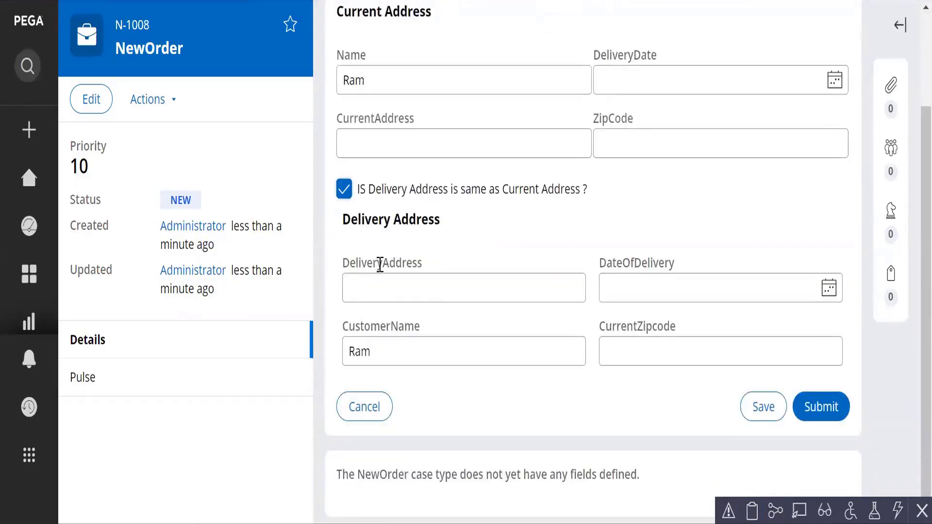
click(385, 357)
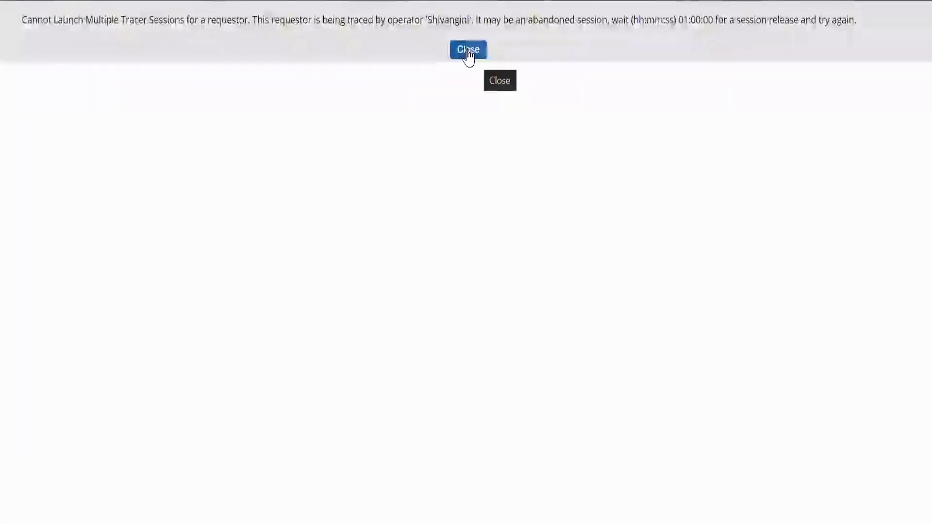
click(468, 50)
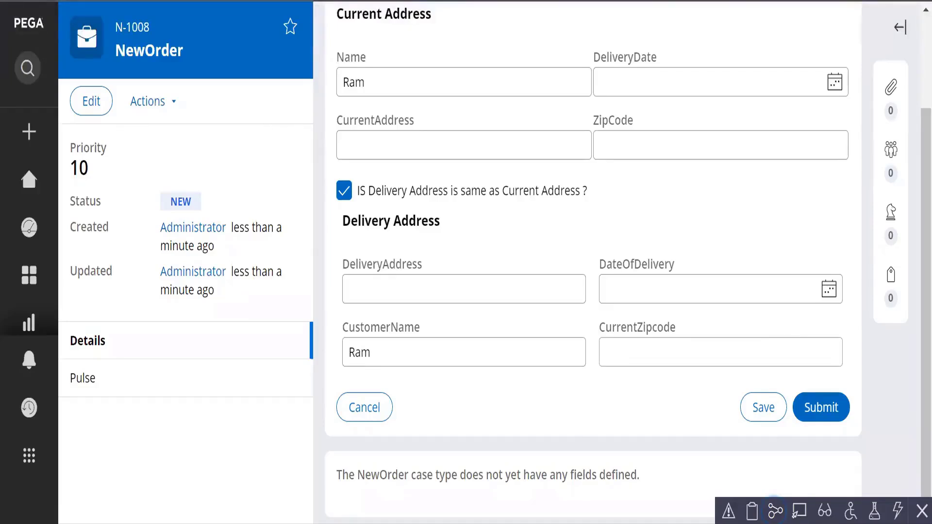
Step: Open the clipboard for case N-1008, examine pyWorkPage's properties among the user pages, and expand its embedded pages
click(752, 511)
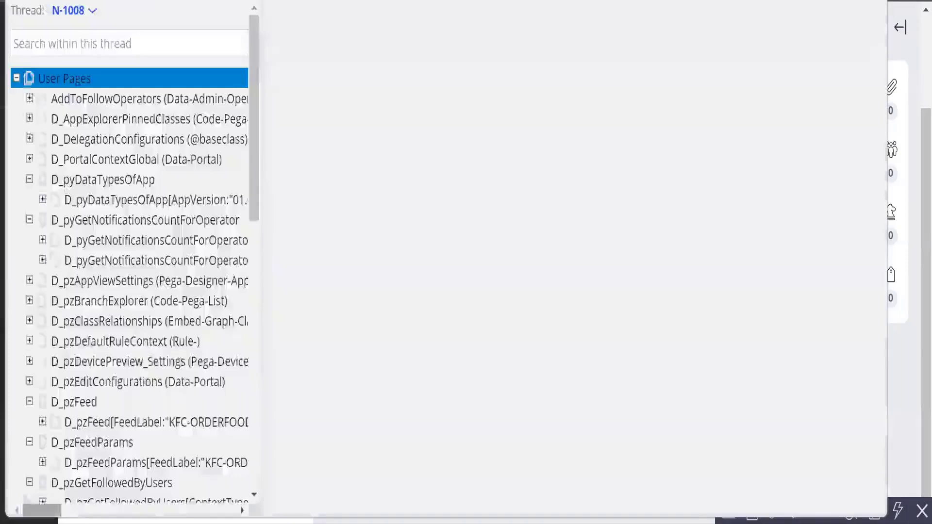
scroll(127, 372, down, 10)
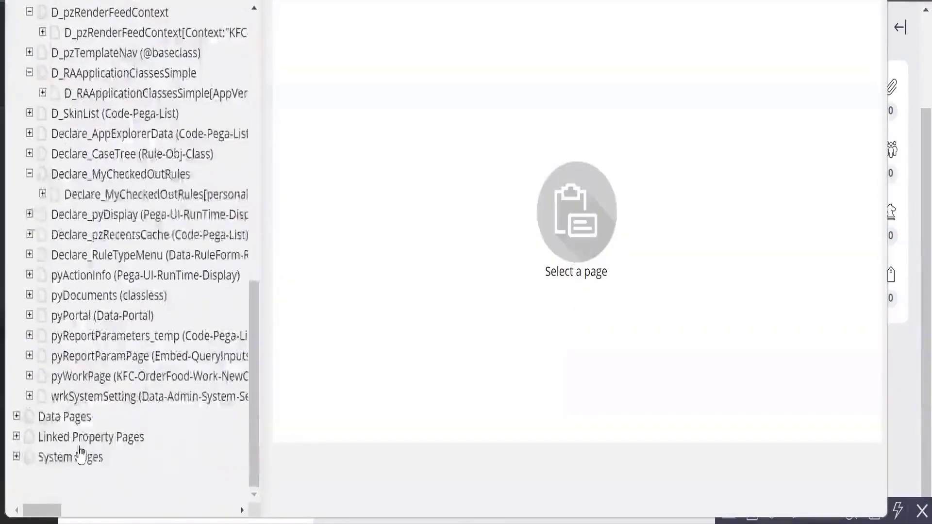
click(99, 376)
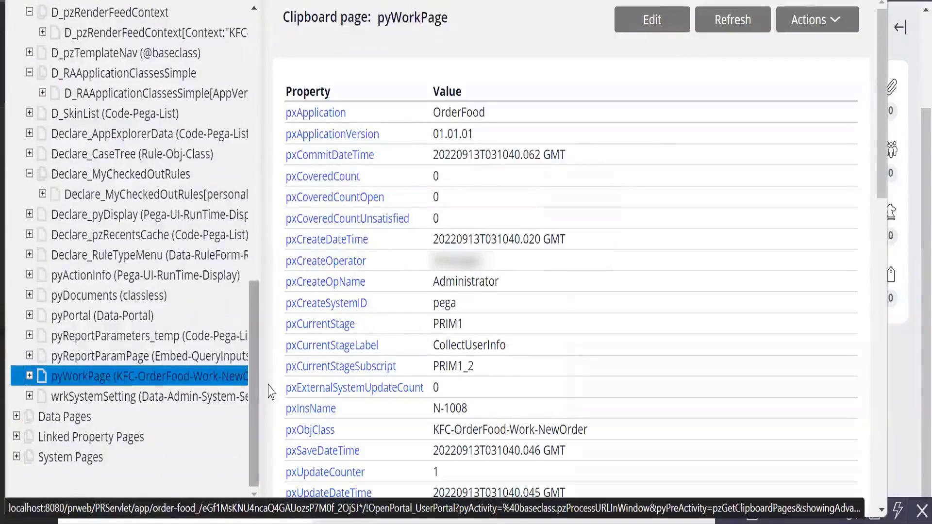
click(32, 379)
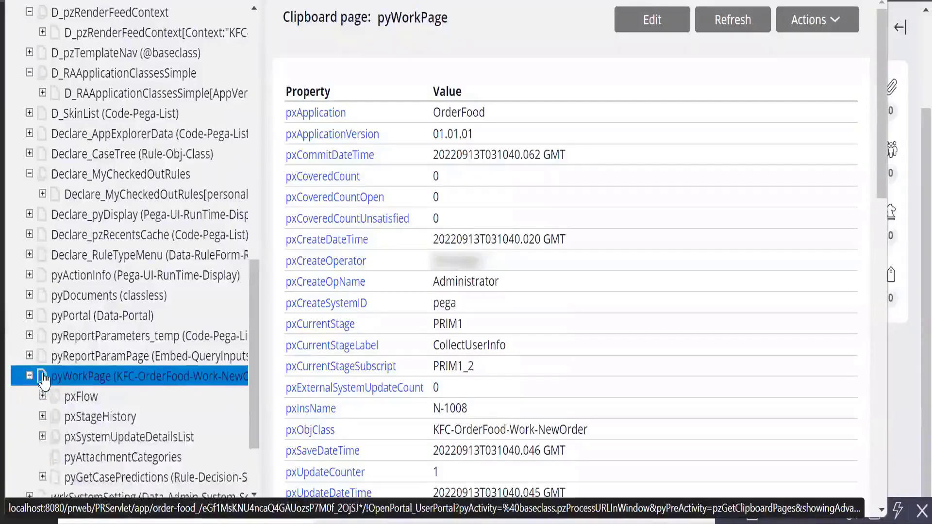
scroll(73, 388, down, 2)
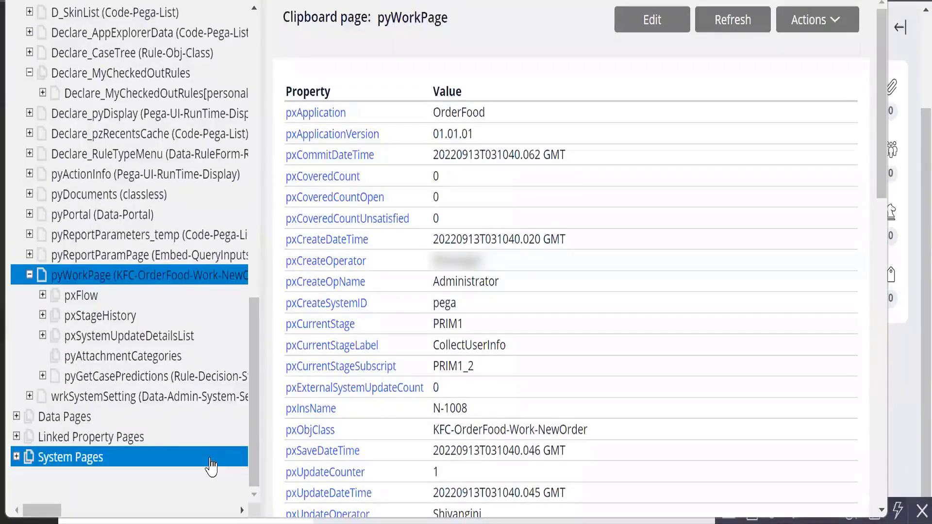
click(229, 443)
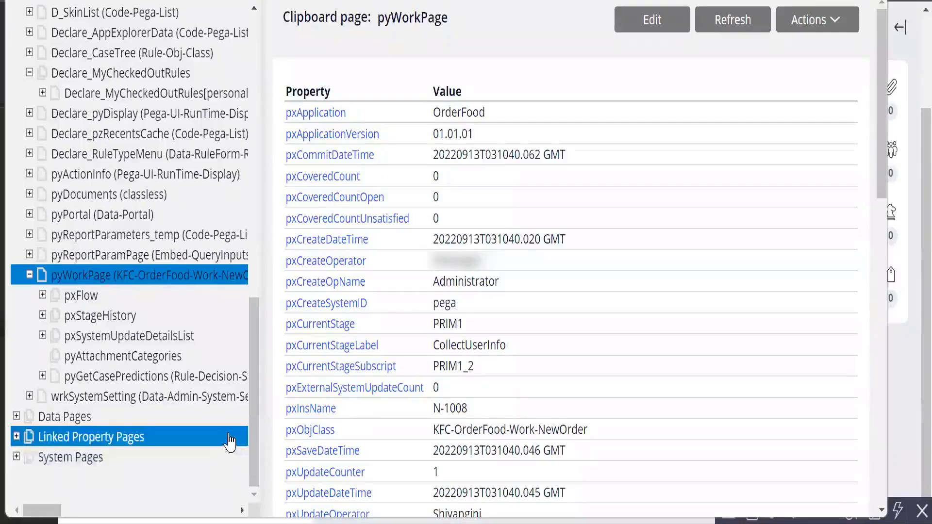
click(229, 459)
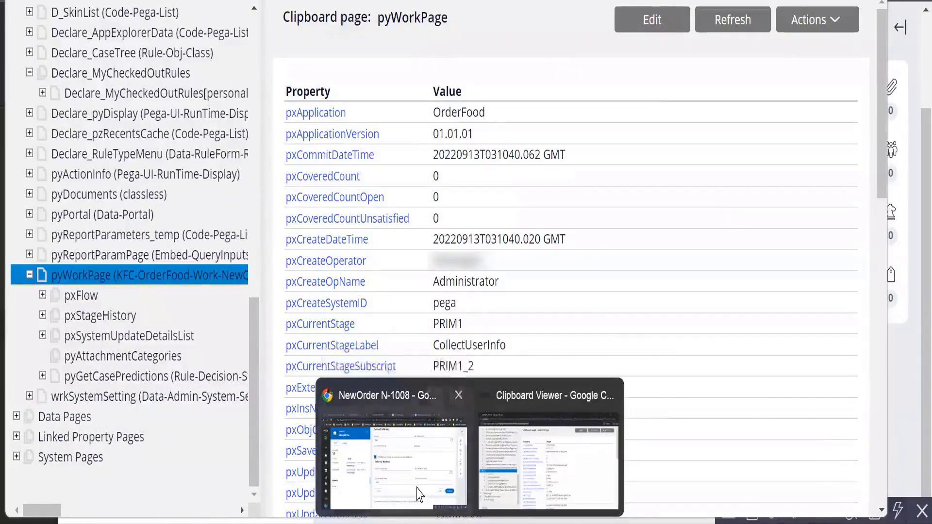
Step: Switch back through the NewOrder case to Dev Studio and review the SetAddress data transform and SameAddress property
click(418, 495)
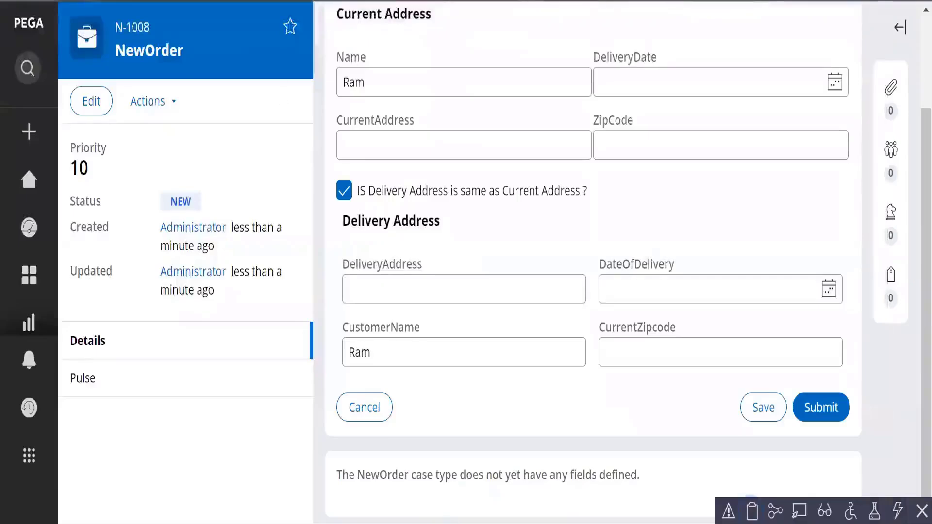
key(alt+Tab)
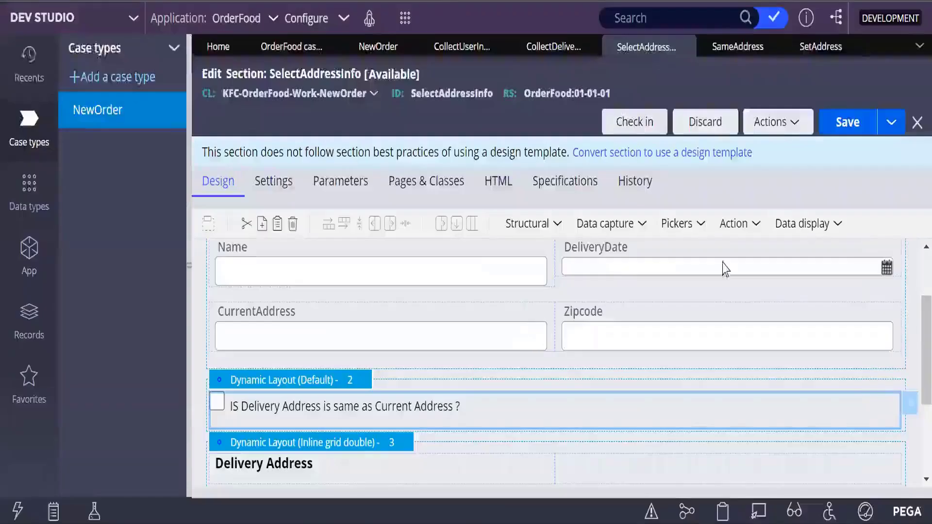
click(808, 49)
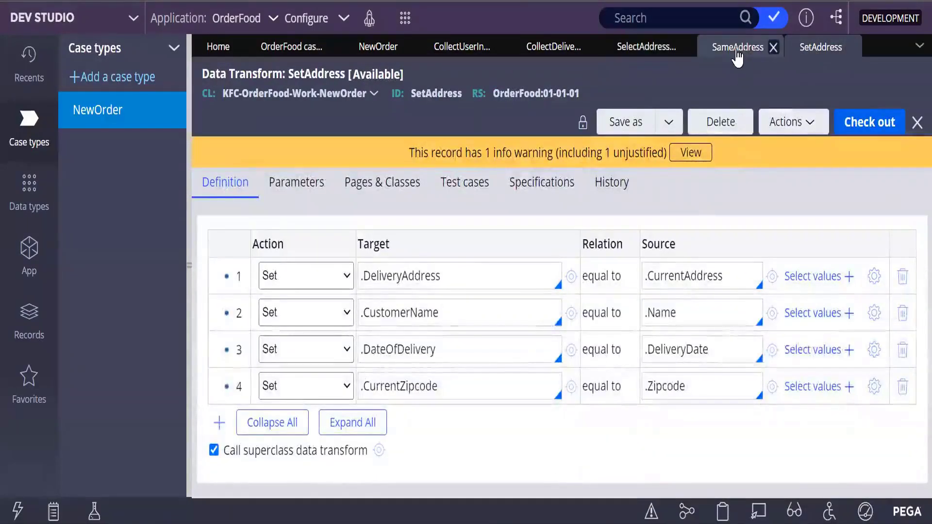
click(737, 54)
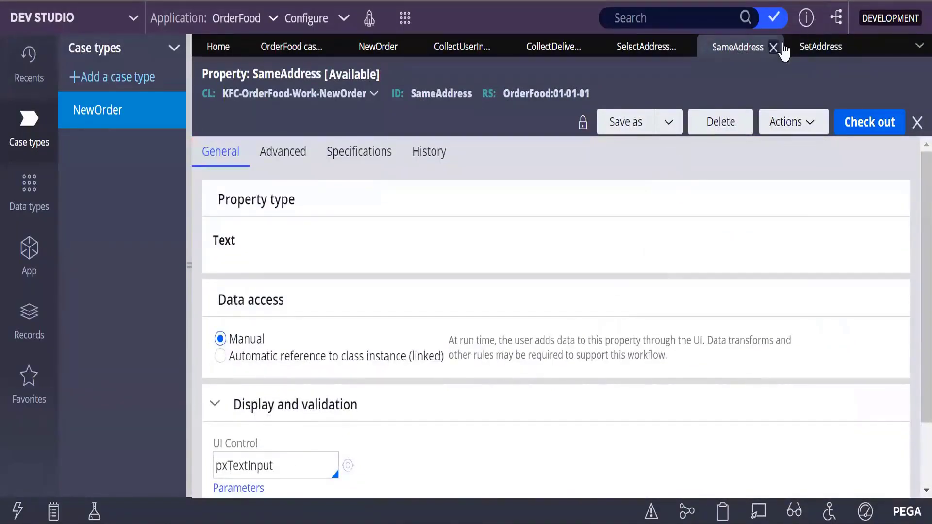
click(818, 52)
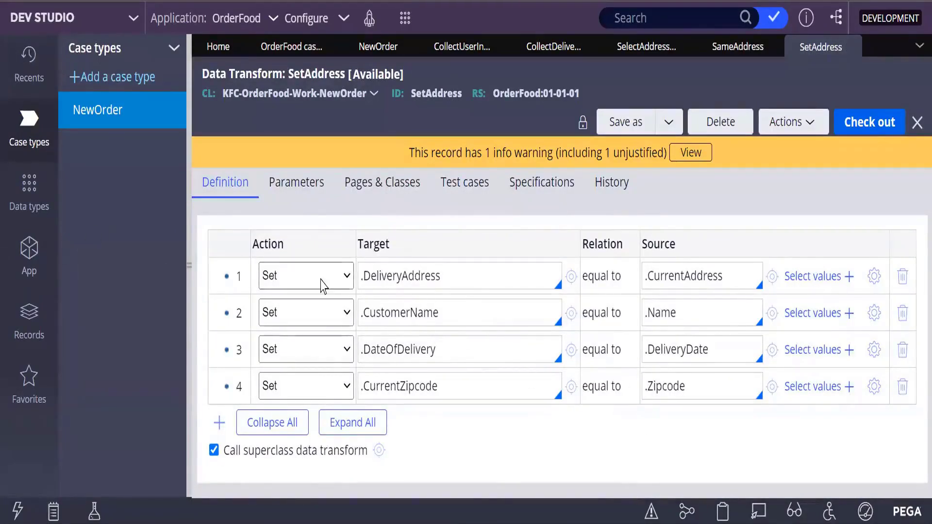
Step: Change the first SetAddress row's target to Pyworkpage.DeliveryAddress, keeping the Set action
click(348, 277)
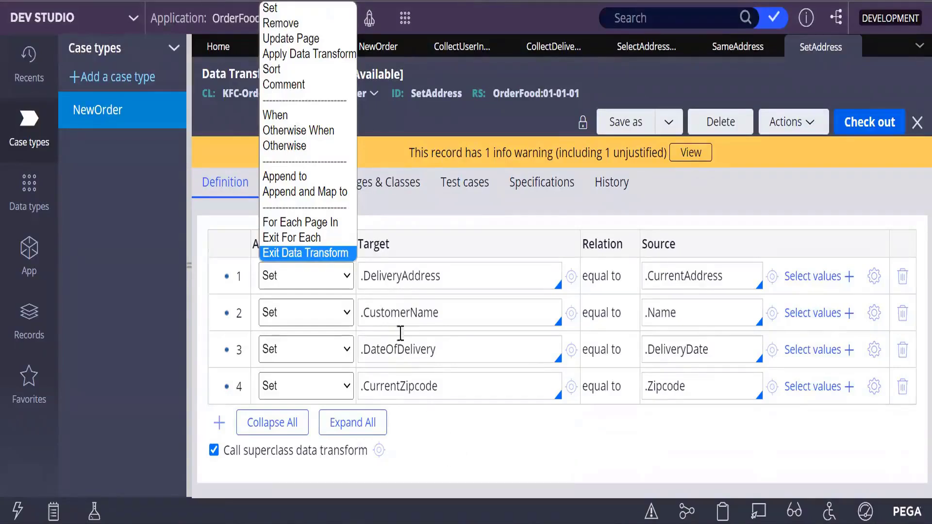
click(365, 276)
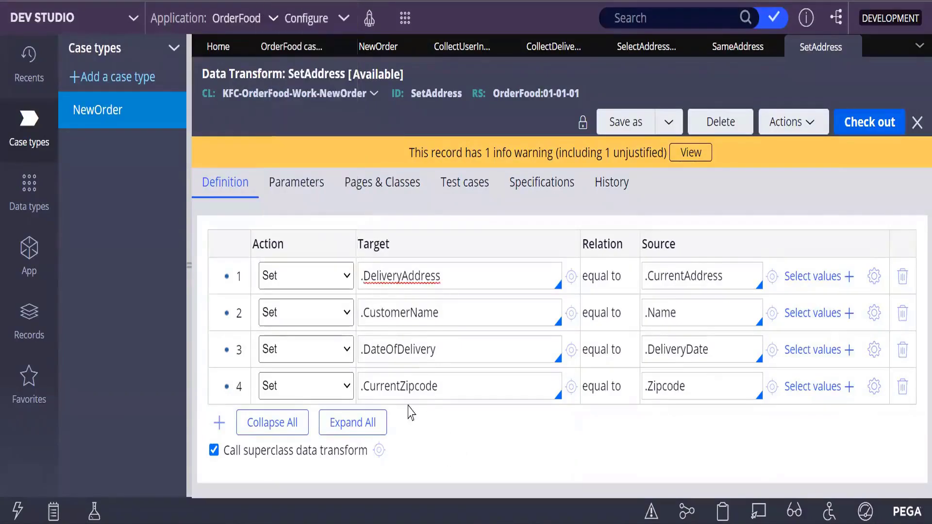
key(BackSpace)
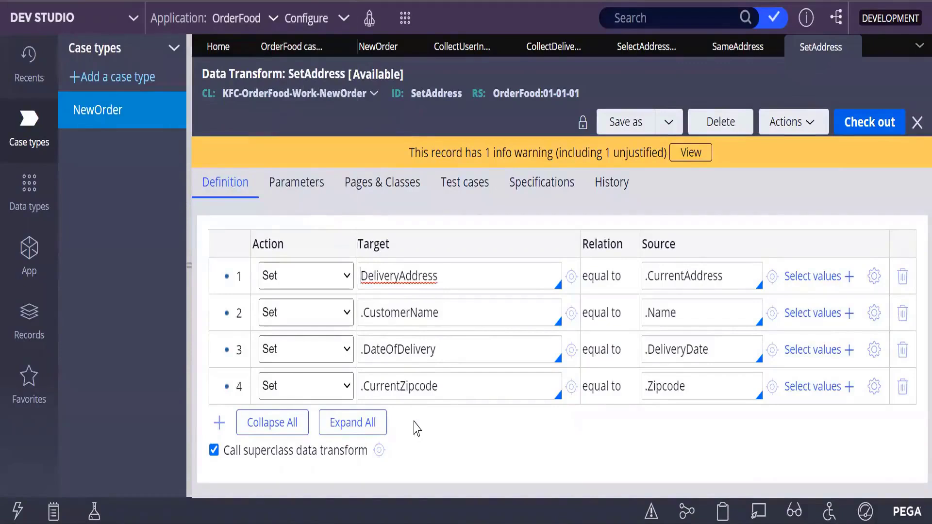
text(Pywork)
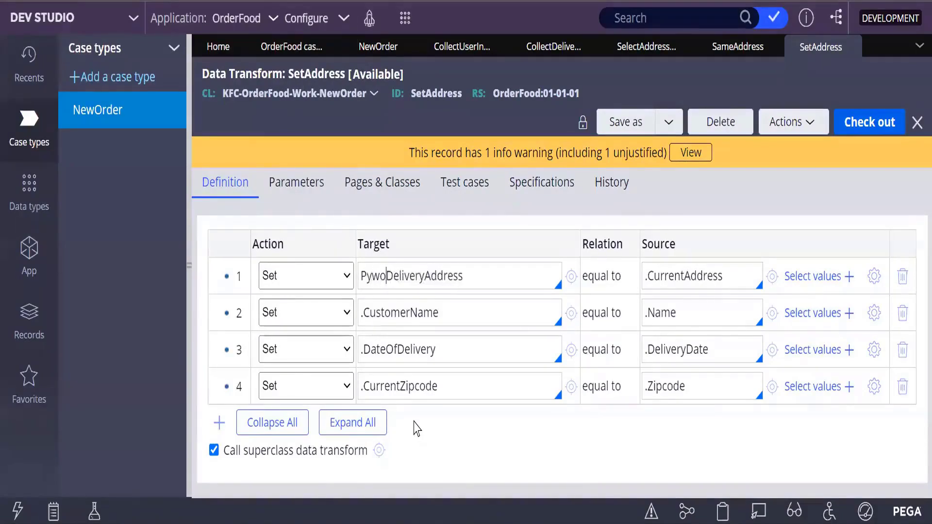
text(page.)
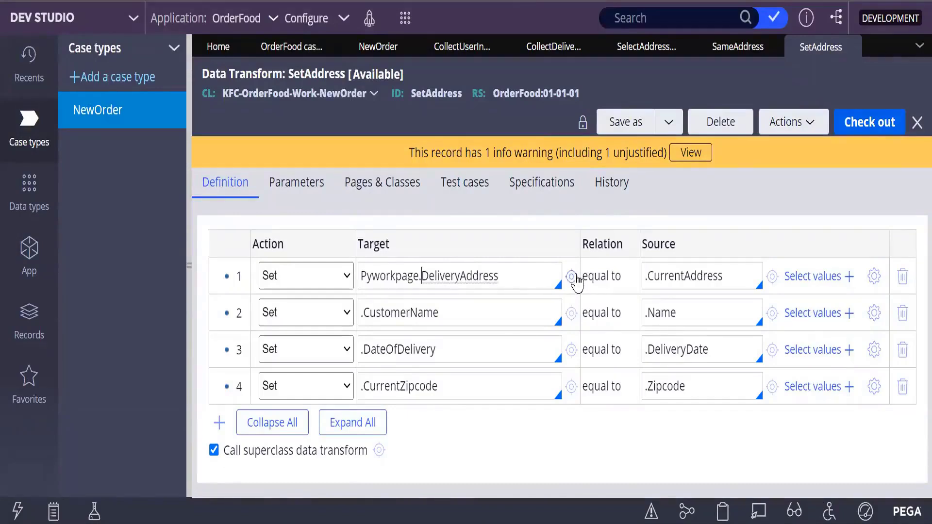
click(646, 275)
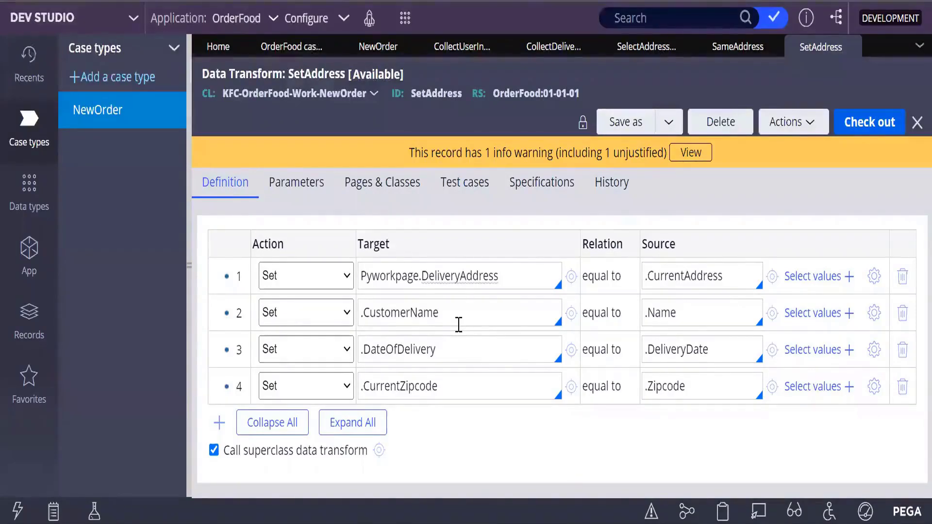
Step: Enter pyworkpage as a page name in the SetAddress data transform's pages and classes definitions
click(379, 190)
click(334, 270)
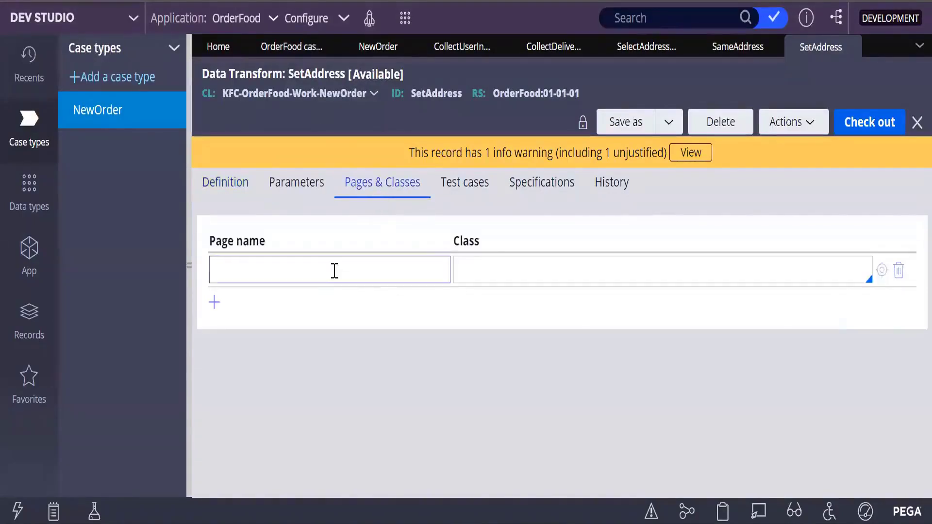
click(335, 271)
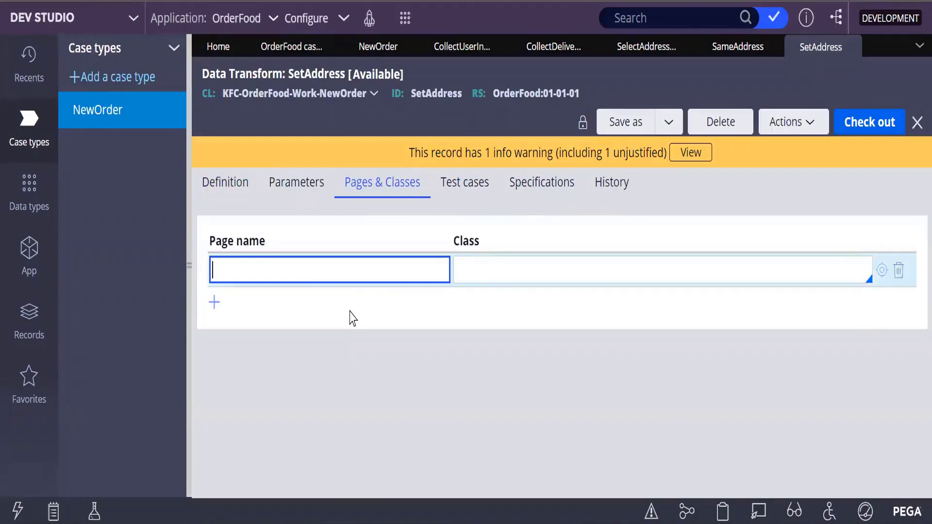
text(pywork)
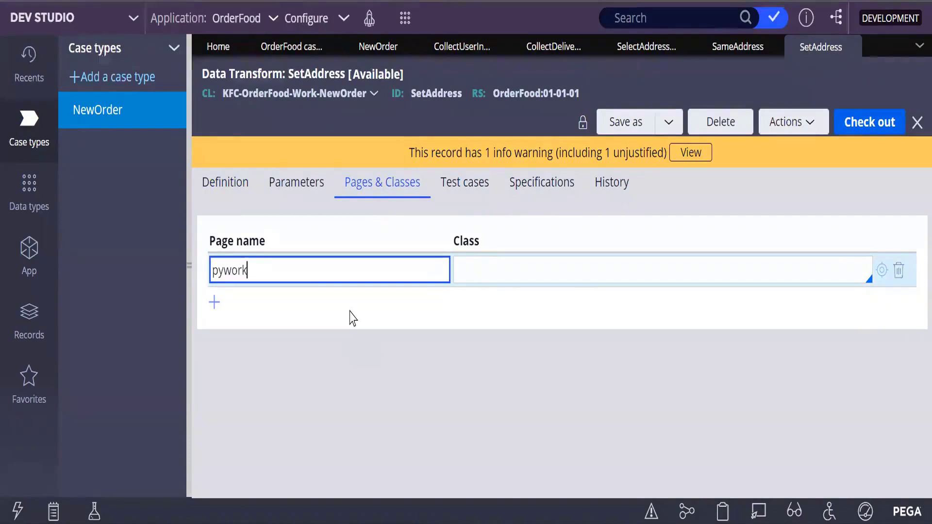
text(page)
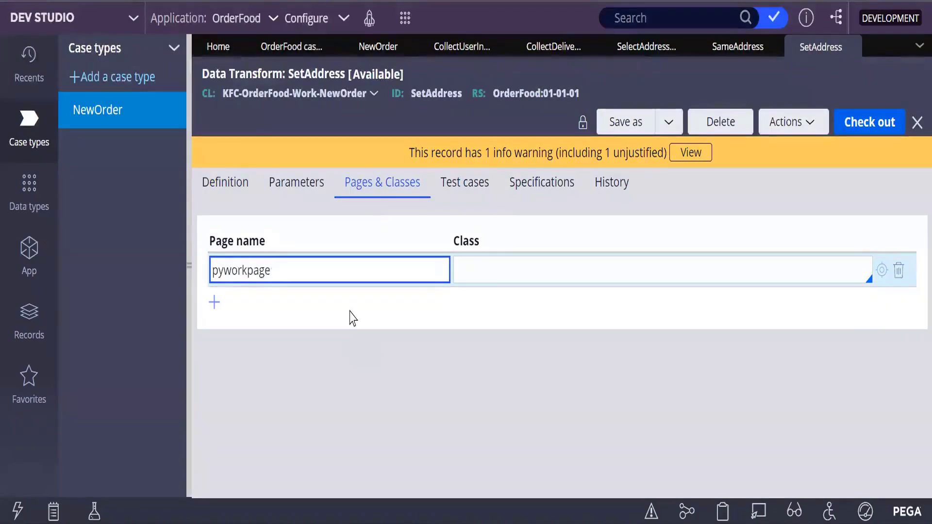
click(475, 277)
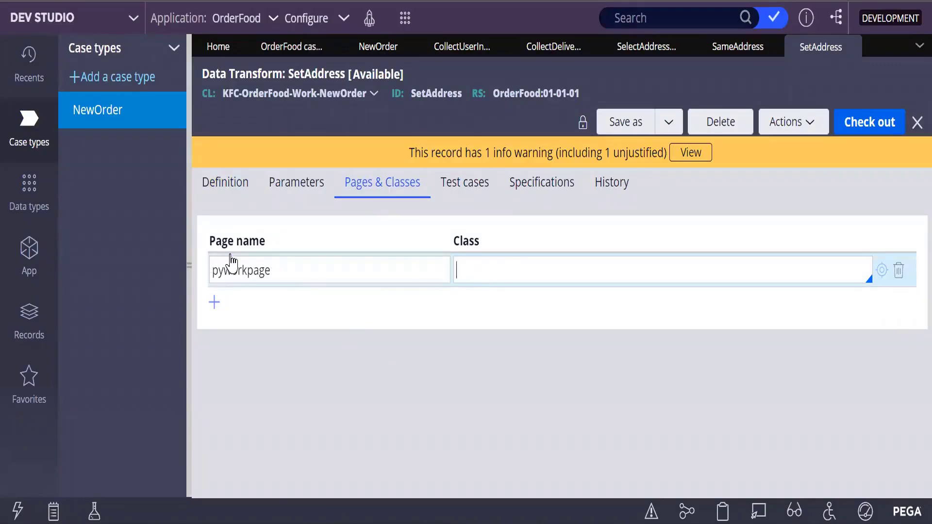
Step: Correct the capitalization of the page name to pyworkPage
click(218, 268)
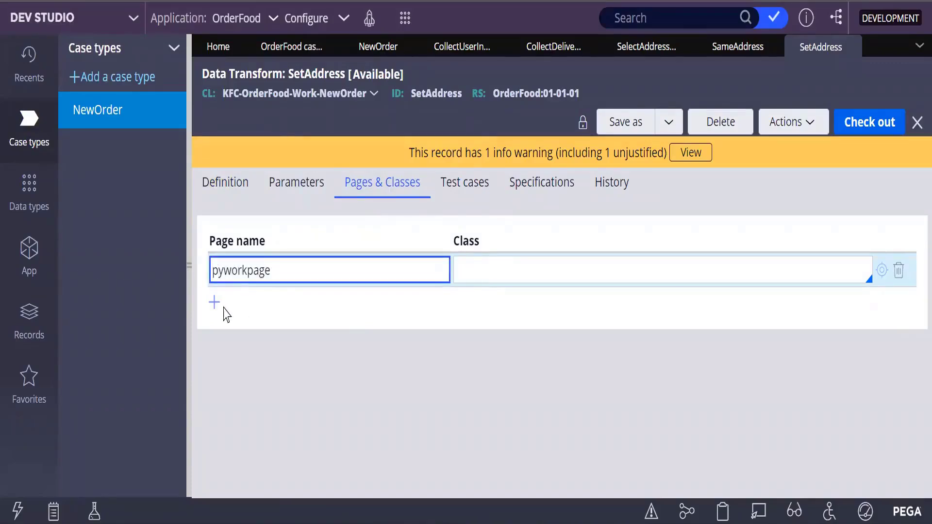
key(Right)
key(Right)
key(Right)
key(Right)
key(Right)
key(Right)
key(Right)
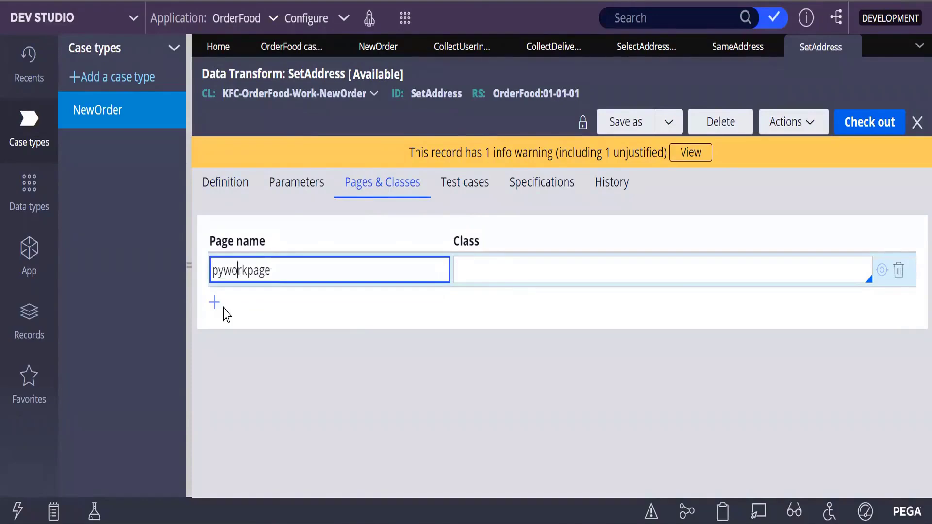
key(BackSpace)
text(P)
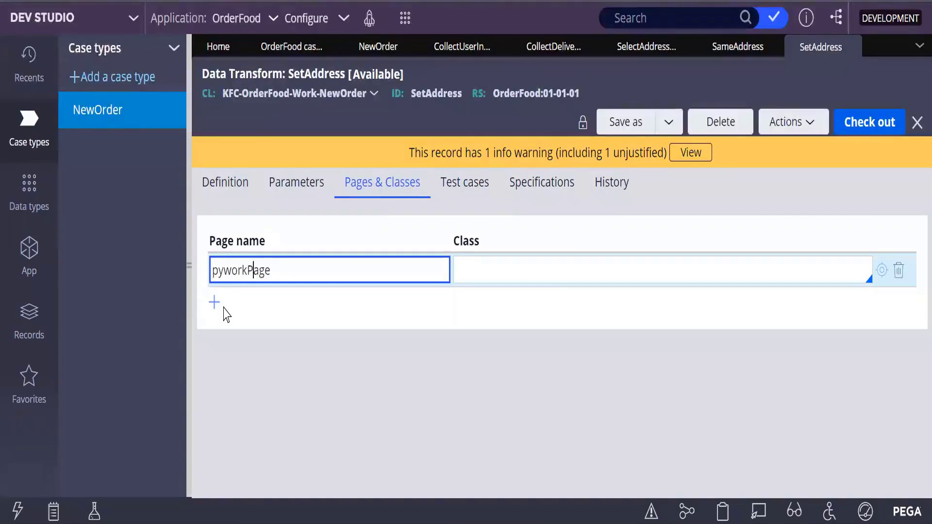
key(Left)
key(Left)
key(Left)
key(Left)
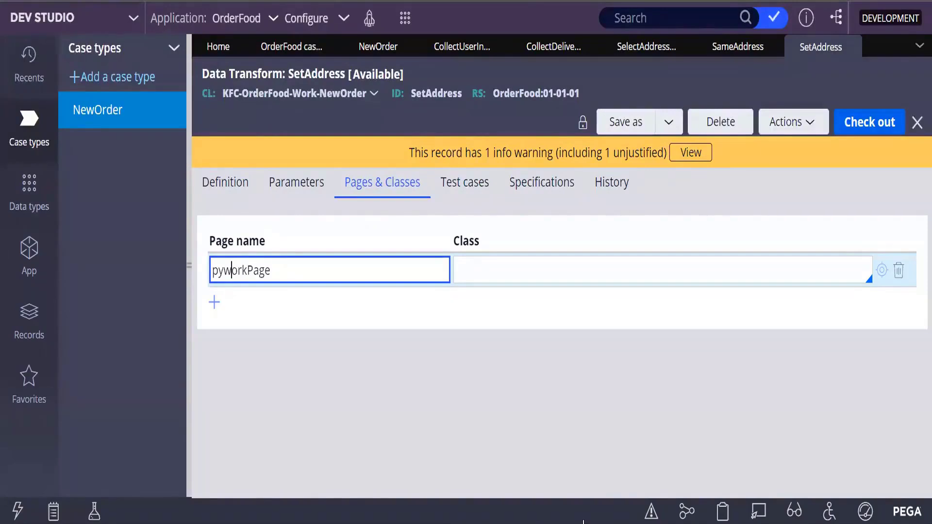
Step: Open the Dev Studio clipboard, look through the user pages for the work page's exact name, and close the clipboard
click(718, 512)
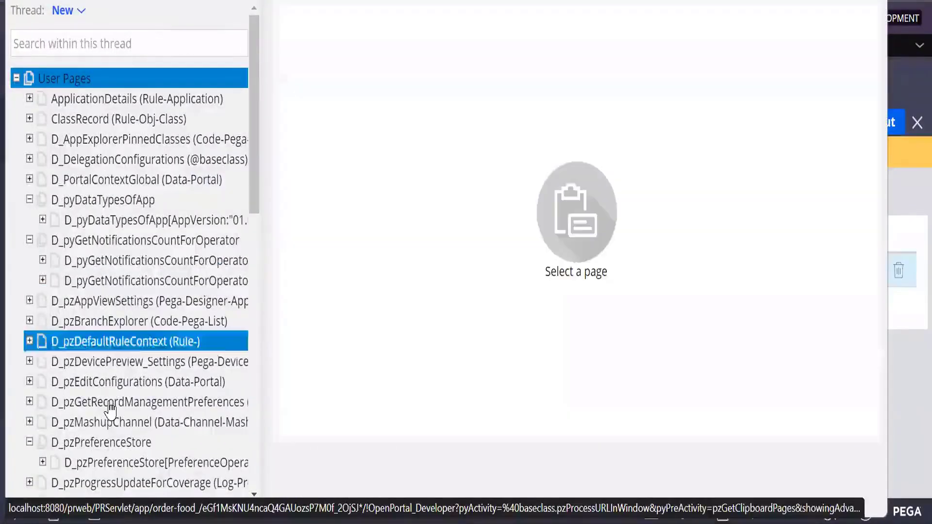
scroll(85, 396, down, 15)
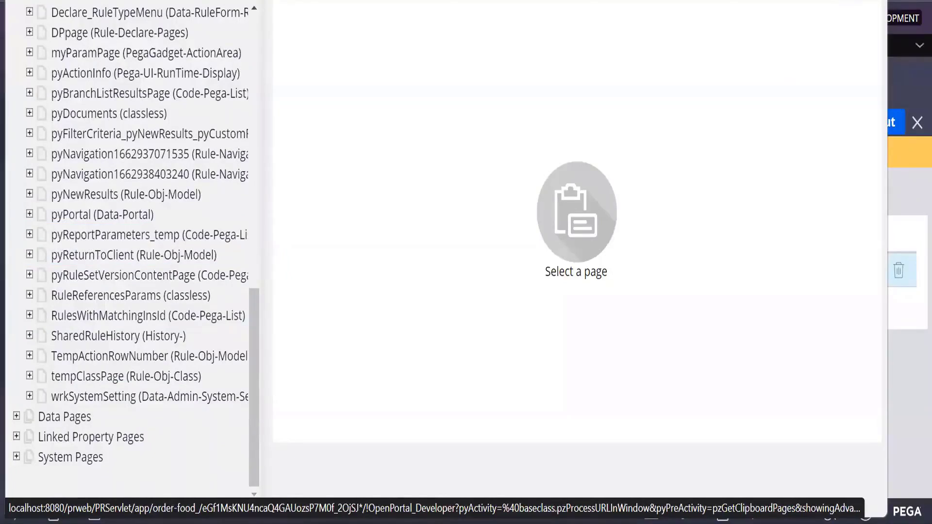
scroll(120, 179, up, 3)
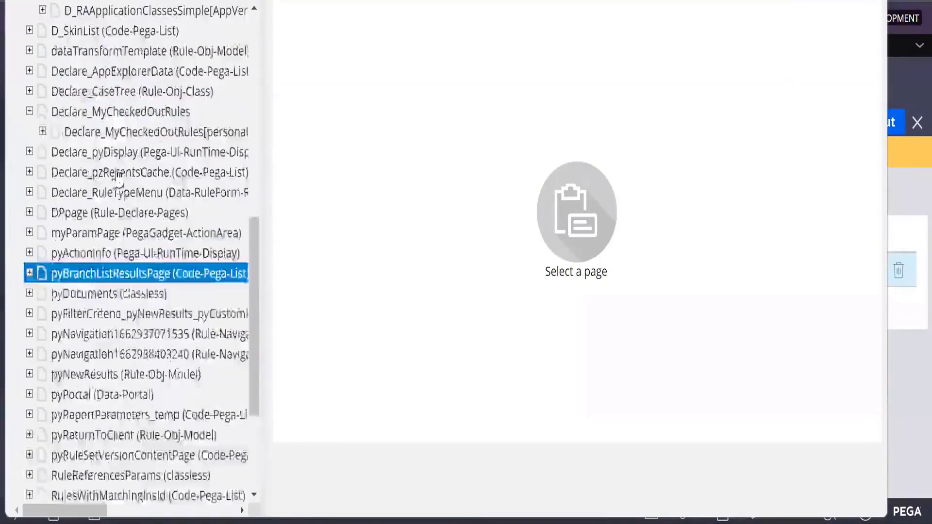
scroll(120, 179, up, 15)
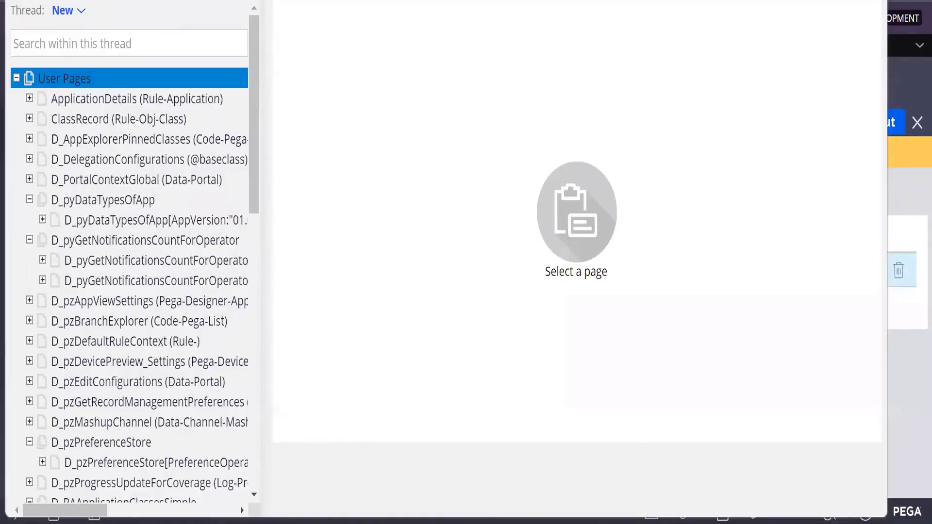
click(875, 1)
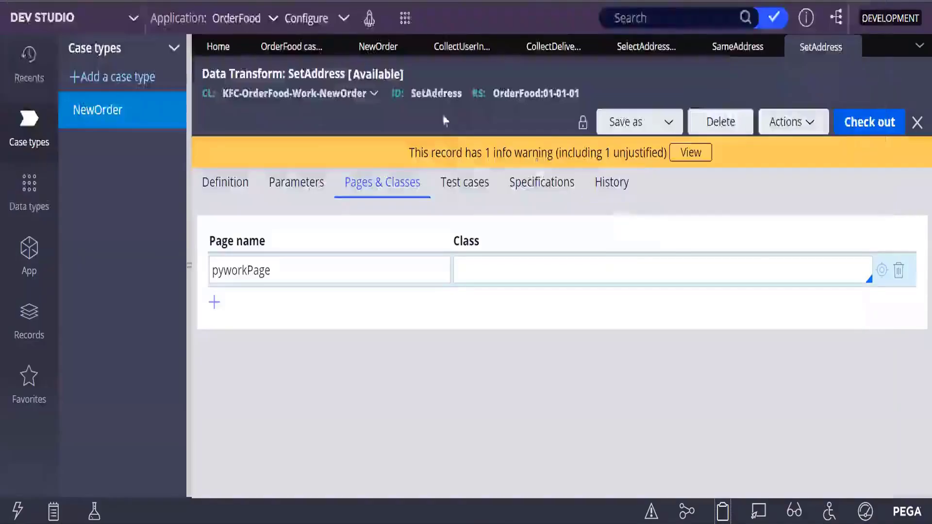